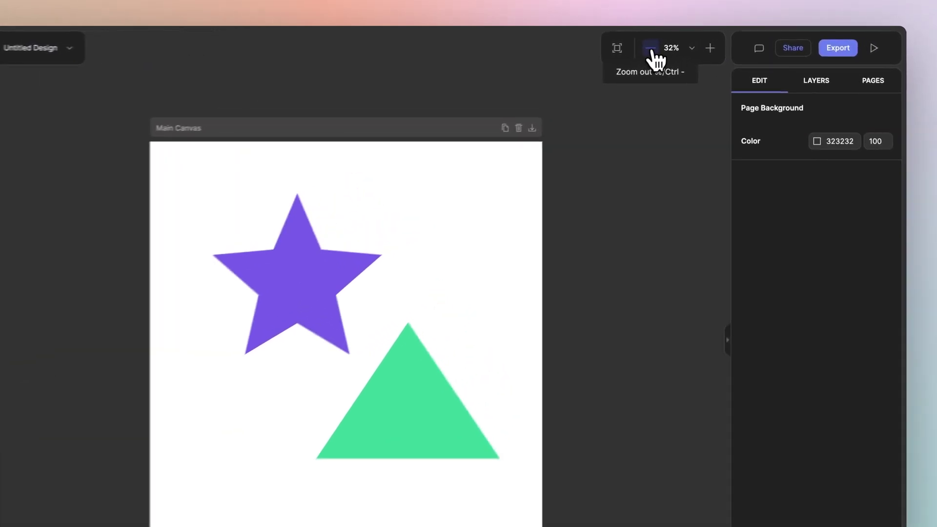
- Zoom the view out and back in, and fit the design to the screen
{"action": "left_click", "coordinate": [675, 43]}
{"action": "left_click", "coordinate": [676, 43]}
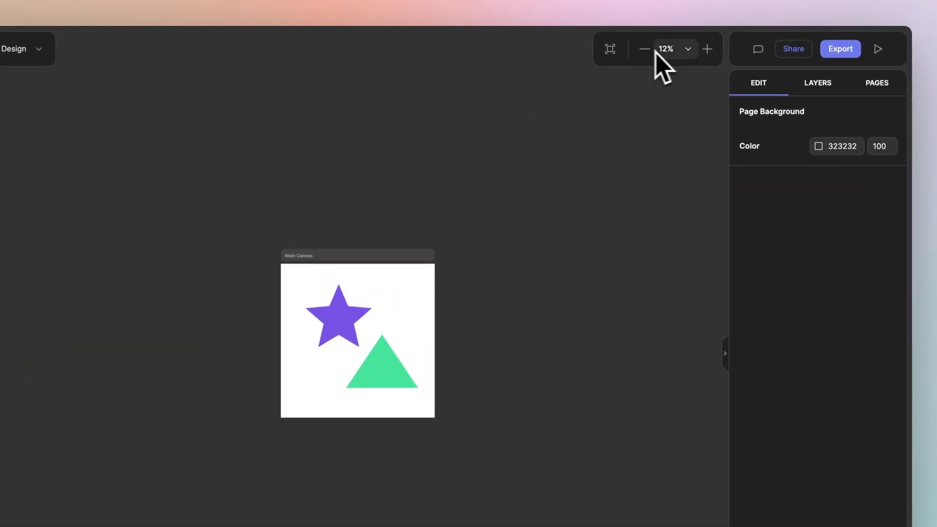
{"action": "left_click", "coordinate": [723, 43]}
{"action": "left_click", "coordinate": [723, 43]}
{"action": "left_click", "coordinate": [685, 50]}
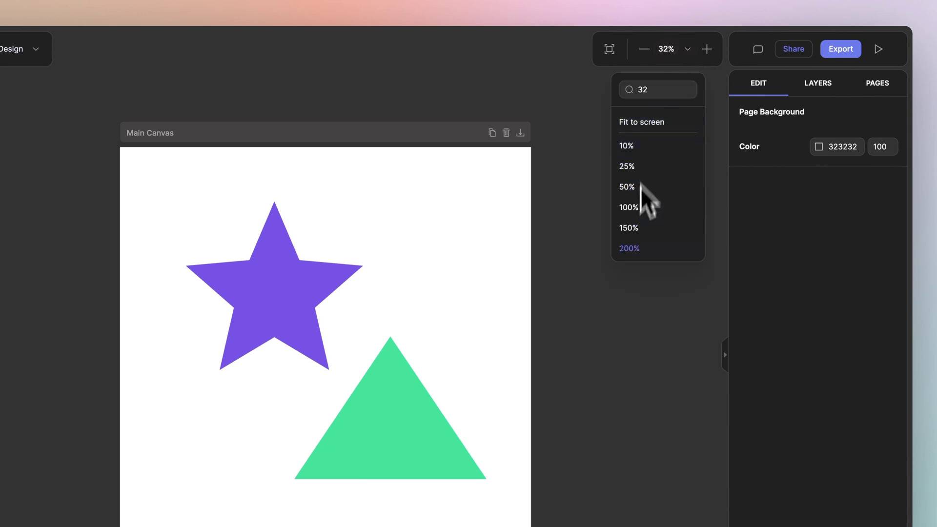
{"action": "left_click", "coordinate": [645, 124]}
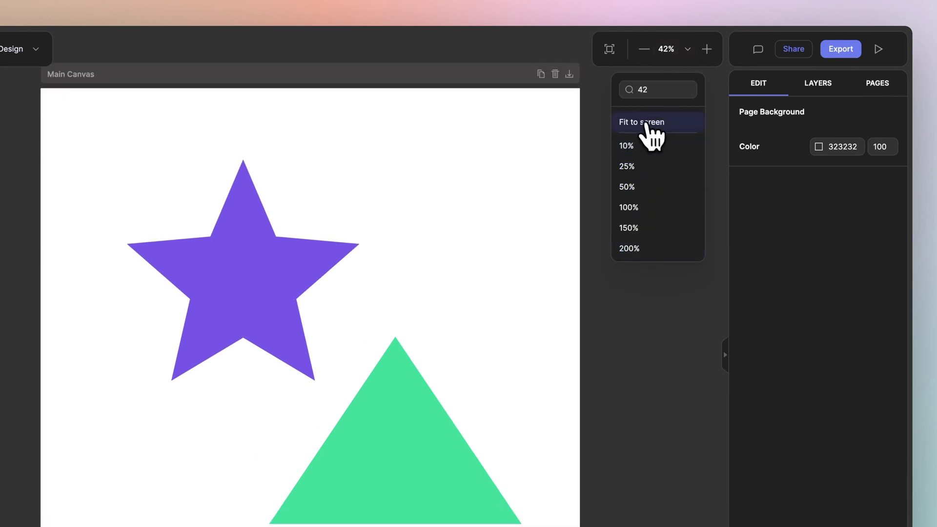
{"action": "left_click", "coordinate": [609, 49]}
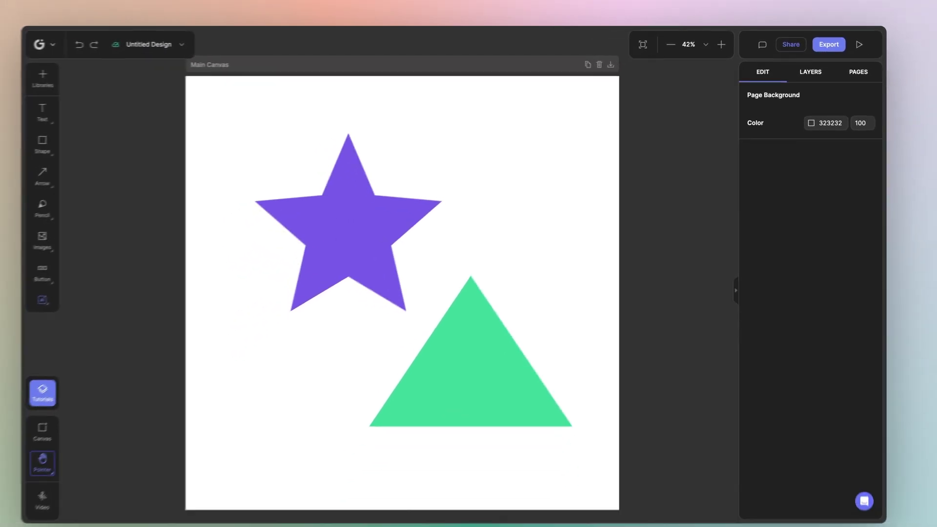
- Pan away from the Main Canvas, restore the Cursor tool and fit the design to the screen again
{"action": "scroll", "coordinate": [359, 346], "scroll_direction": "up", "scroll_amount": 10}
{"action": "scroll", "coordinate": [459, 244], "scroll_direction": "up", "scroll_amount": 3}
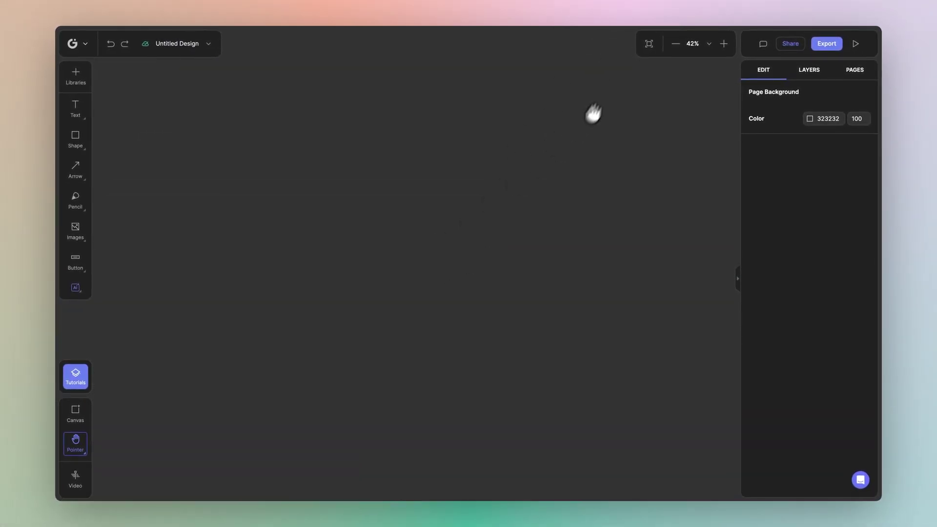
{"action": "key", "text": "v"}
{"action": "left_click", "coordinate": [649, 44]}
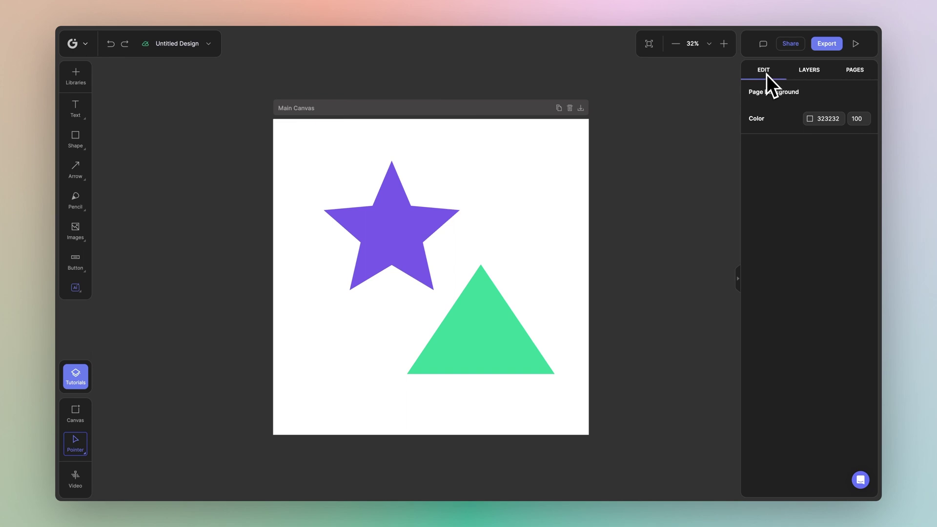
- Select the purple star and review its edit properties and the design's layer list
{"action": "left_click", "coordinate": [429, 240]}
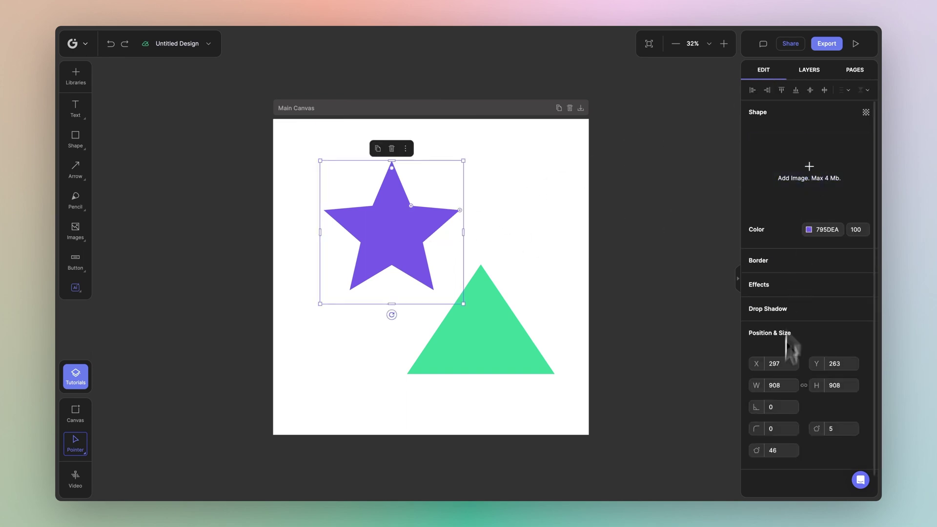
{"action": "left_click", "coordinate": [808, 71]}
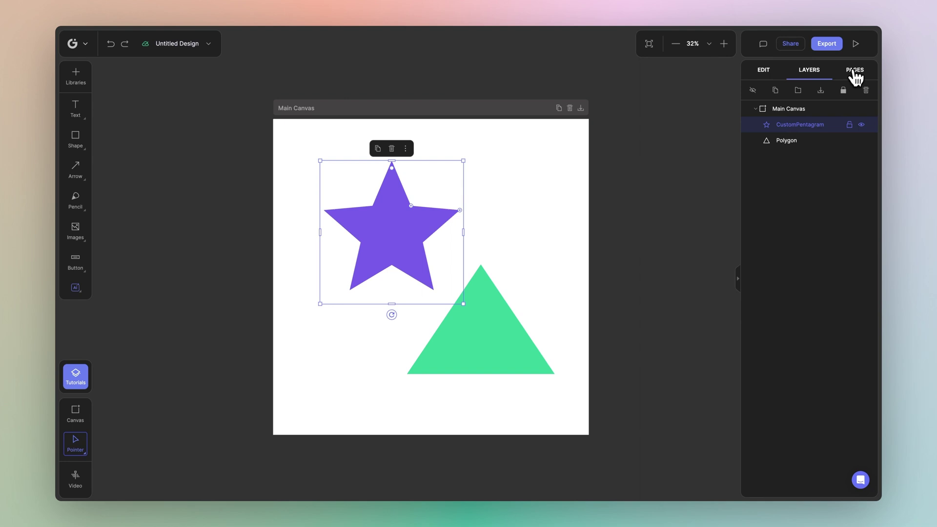
- Browse the canvases on Page 2 and Page 3, and return to Page 1 with its edit settings shown
{"action": "left_click", "coordinate": [854, 71]}
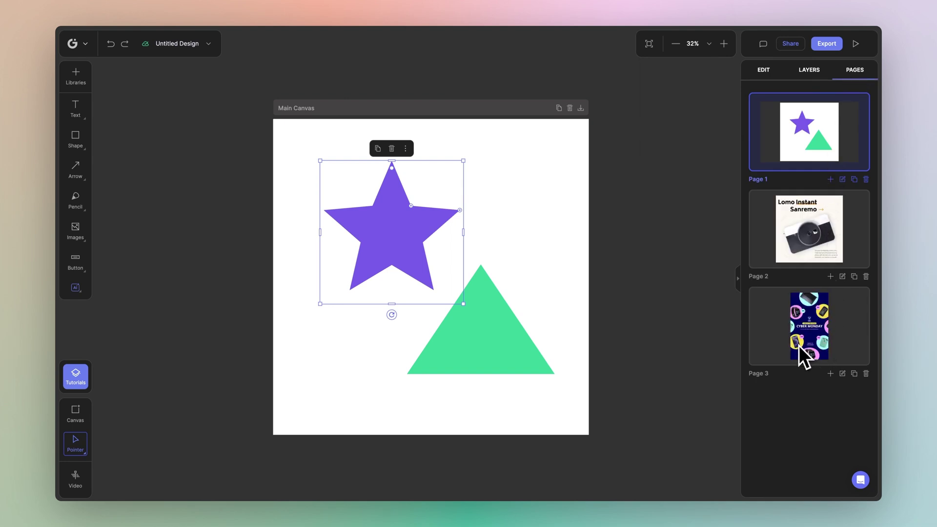
{"action": "left_click", "coordinate": [810, 240]}
{"action": "scroll", "coordinate": [477, 215], "scroll_direction": "down", "scroll_amount": 5}
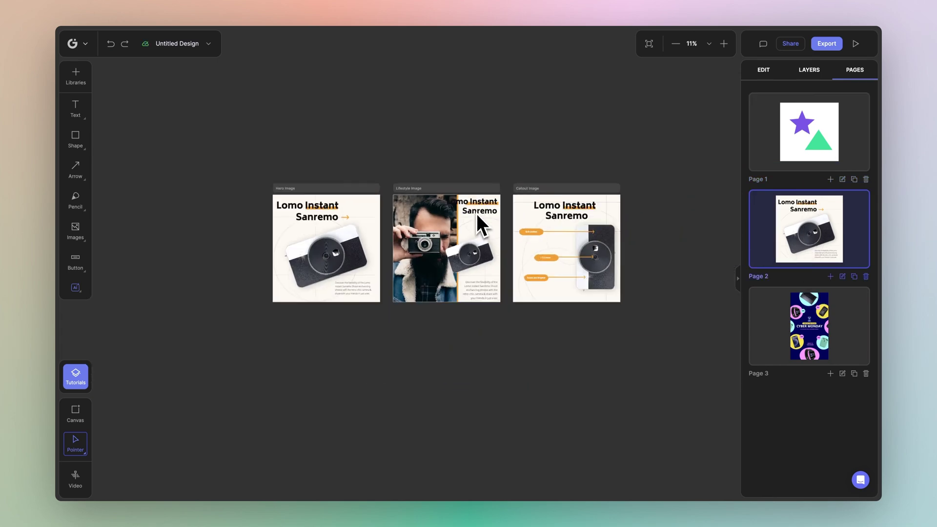
{"action": "left_click", "coordinate": [807, 319]}
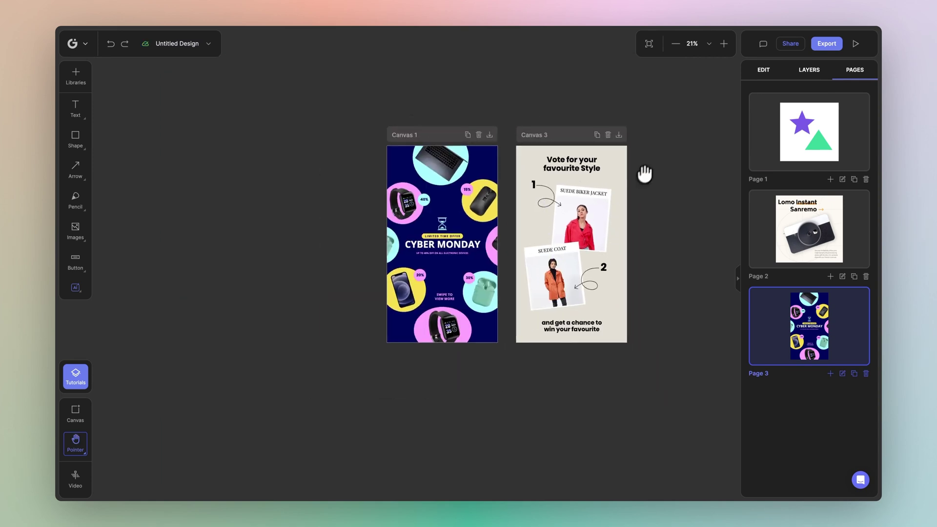
{"action": "left_click_drag", "start_coordinate": [644, 173], "coordinate": [554, 198]}
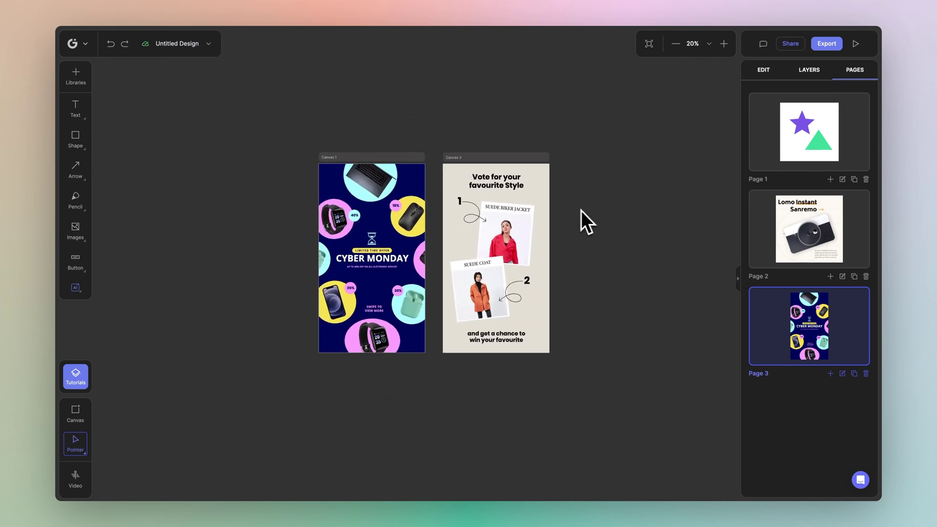
{"action": "left_click", "coordinate": [819, 160]}
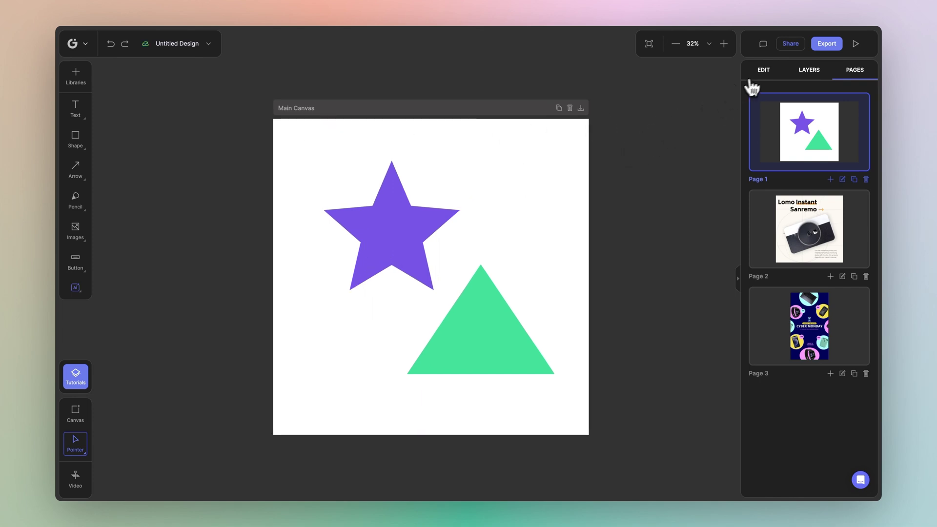
{"action": "left_click", "coordinate": [750, 80]}
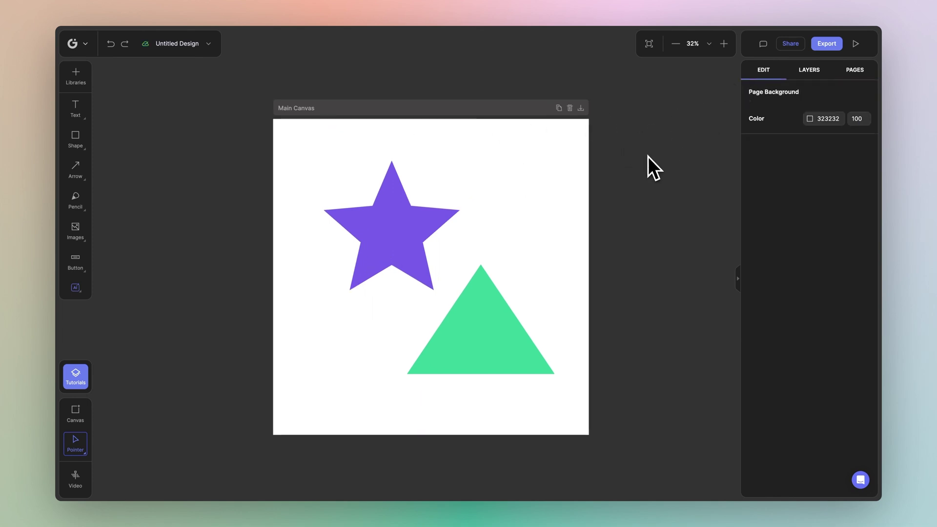
- Select the green triangle and the purple star in turn with the Cursor tool
{"action": "left_click", "coordinate": [66, 452]}
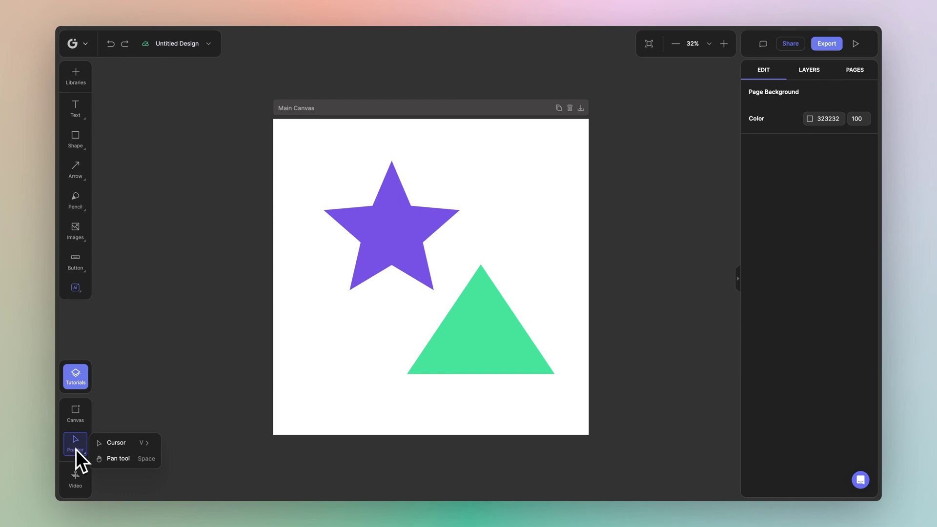
{"action": "left_click", "coordinate": [502, 332]}
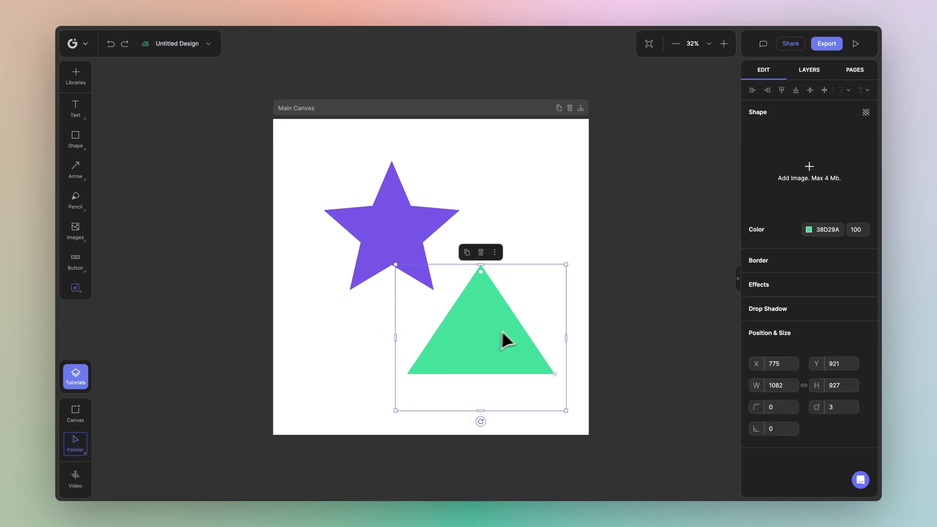
{"action": "left_click", "coordinate": [424, 225]}
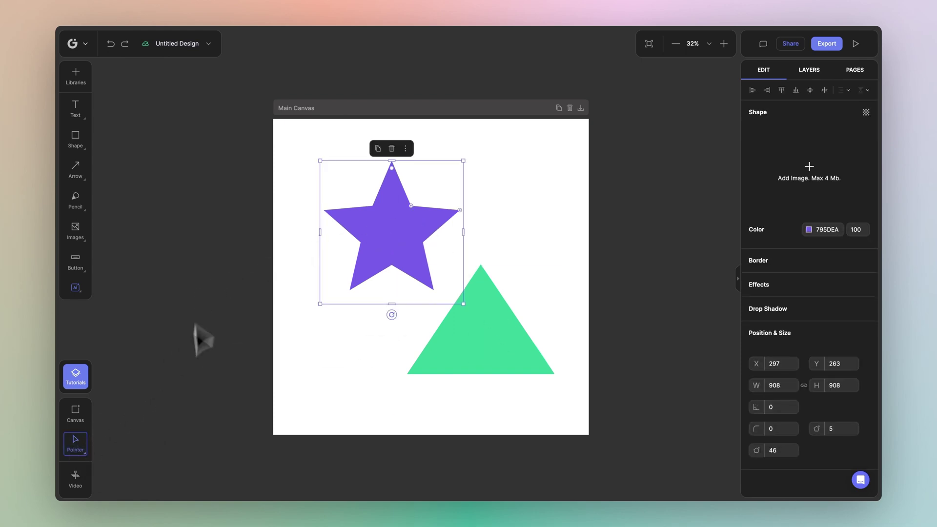
- Reposition the canvas view twice with the Pan tool, switching back to the Cursor tool each time
{"action": "left_click", "coordinate": [91, 451]}
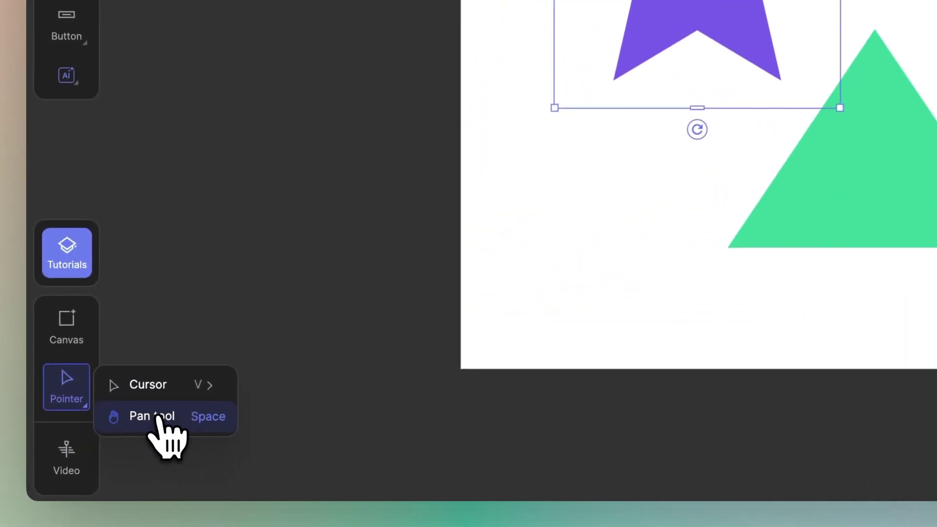
{"action": "left_click", "coordinate": [157, 416]}
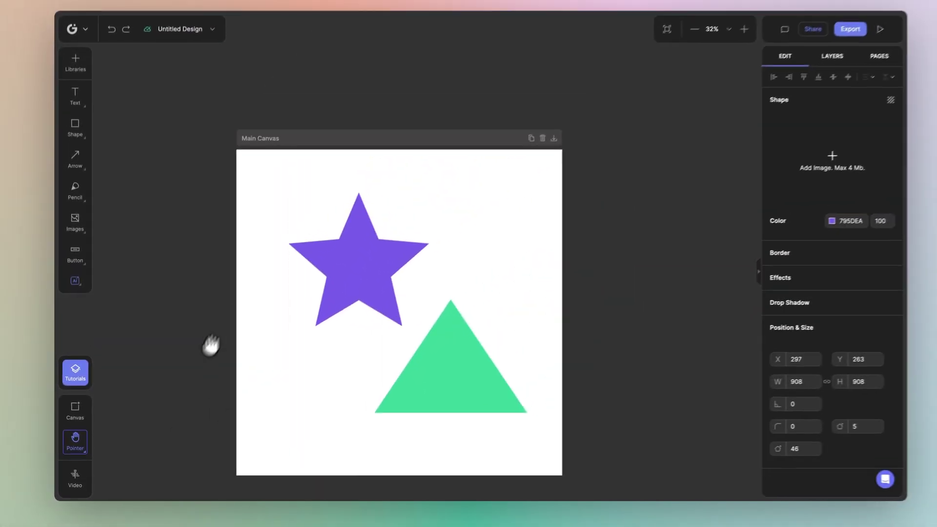
{"action": "left_click_drag", "start_coordinate": [211, 345], "coordinate": [224, 320]}
{"action": "left_click", "coordinate": [76, 441]}
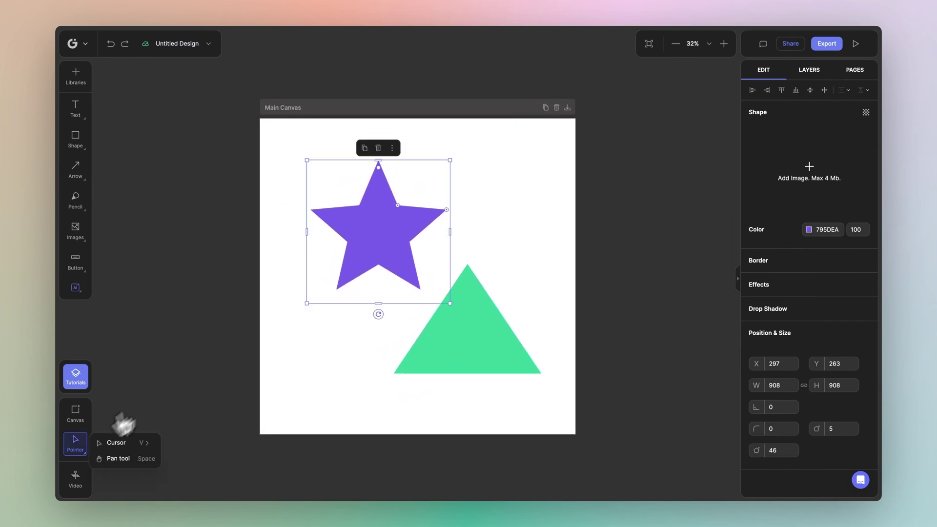
{"action": "left_click", "coordinate": [113, 443]}
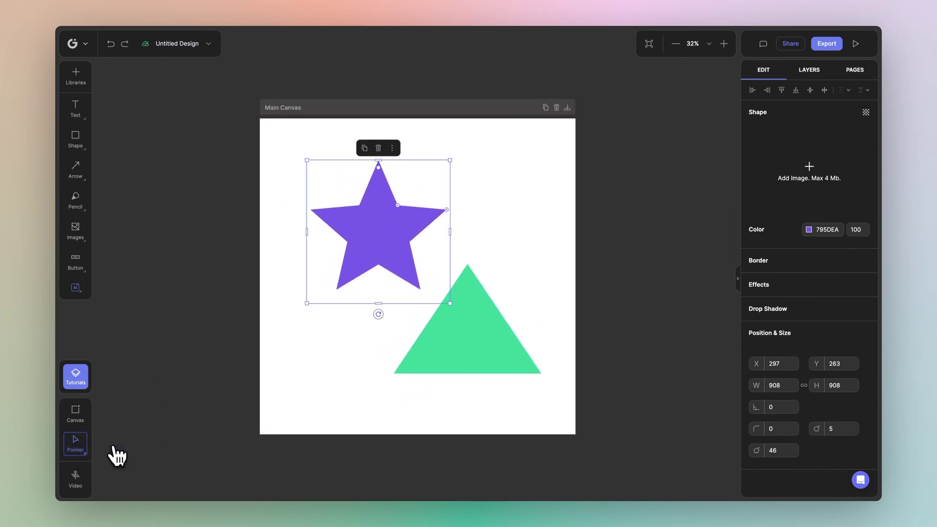
{"action": "left_click", "coordinate": [234, 292]}
{"action": "key", "text": "h"}
{"action": "mouse_move", "coordinate": [223, 276]}
{"action": "left_mouse_down"}
{"action": "mouse_move", "coordinate": [366, 434]}
{"action": "mouse_move", "coordinate": [255, 222]}
{"action": "mouse_move", "coordinate": [176, 388]}
{"action": "mouse_move", "coordinate": [235, 268]}
{"action": "left_mouse_up"}
{"action": "key", "text": "v"}
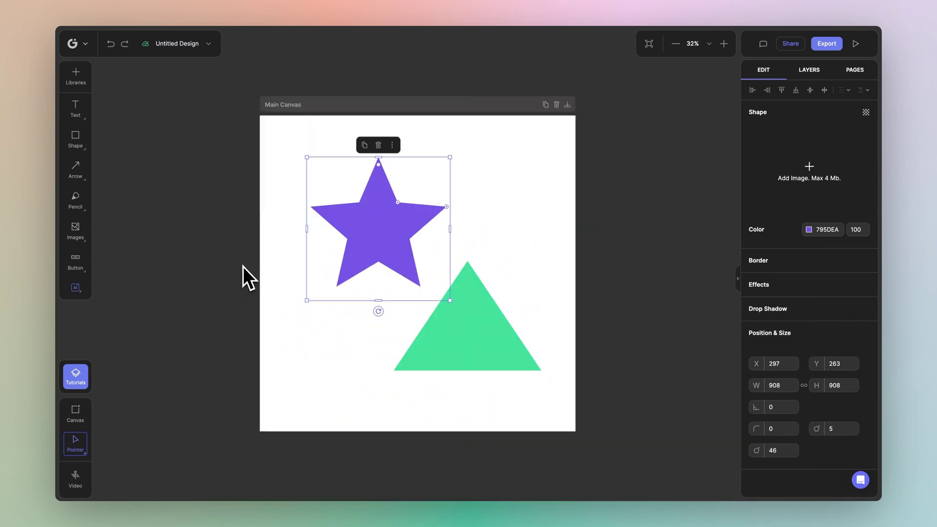
- Move the view horizontally and vertically around the canvas with the Cursor tool active, and deselect the star
{"action": "scroll", "coordinate": [243, 266], "scroll_direction": "left", "scroll_amount": 3}
{"action": "scroll", "coordinate": [243, 266], "scroll_direction": "down", "scroll_amount": 2}
{"action": "scroll", "coordinate": [243, 266], "scroll_direction": "left", "scroll_amount": 4}
{"action": "scroll", "coordinate": [243, 266], "scroll_direction": "up", "scroll_amount": 2}
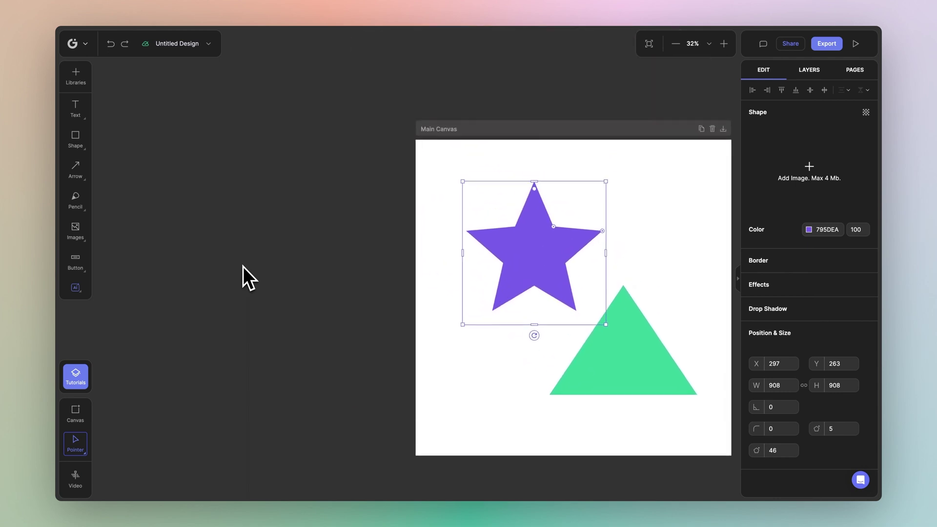
{"action": "scroll", "coordinate": [243, 266], "scroll_direction": "right", "scroll_amount": 10}
{"action": "scroll", "coordinate": [243, 267], "scroll_direction": "up", "scroll_amount": 5}
{"action": "scroll", "coordinate": [243, 267], "scroll_direction": "down", "scroll_amount": 3}
{"action": "scroll", "coordinate": [243, 266], "scroll_direction": "right", "scroll_amount": 3}
{"action": "scroll", "coordinate": [243, 266], "scroll_direction": "left", "scroll_amount": 5}
{"action": "scroll", "coordinate": [243, 267], "scroll_direction": "down", "scroll_amount": 2}
{"action": "scroll", "coordinate": [194, 180], "scroll_direction": "up", "scroll_amount": 2}
{"action": "scroll", "coordinate": [195, 180], "scroll_direction": "right", "scroll_amount": 1}
{"action": "left_click", "coordinate": [194, 180]}
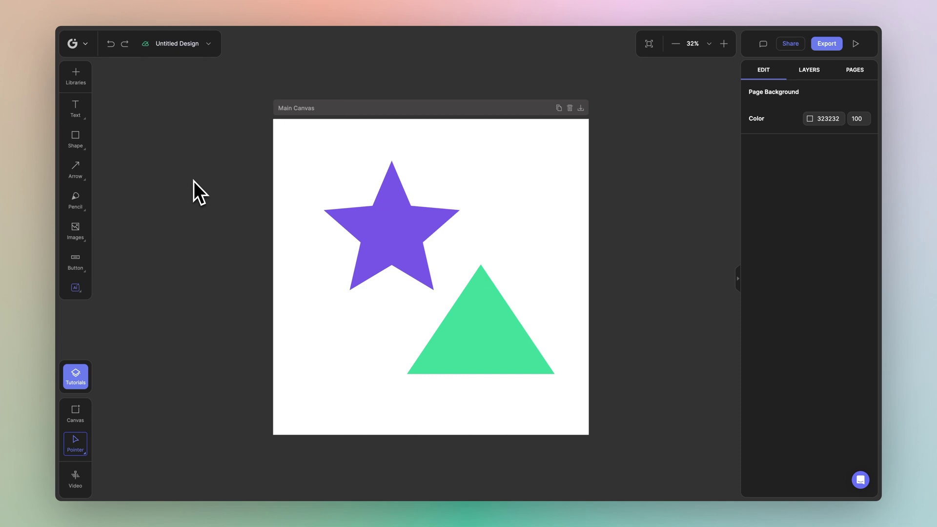
- Zoom out and in repeatedly on the Main Canvas to view it at different scales
{"action": "scroll", "coordinate": [213, 206], "scroll_direction": "down", "scroll_amount": 3}
{"action": "scroll", "coordinate": [214, 206], "scroll_direction": "up", "scroll_amount": 1}
{"action": "scroll", "coordinate": [214, 205], "scroll_direction": "down", "scroll_amount": 1}
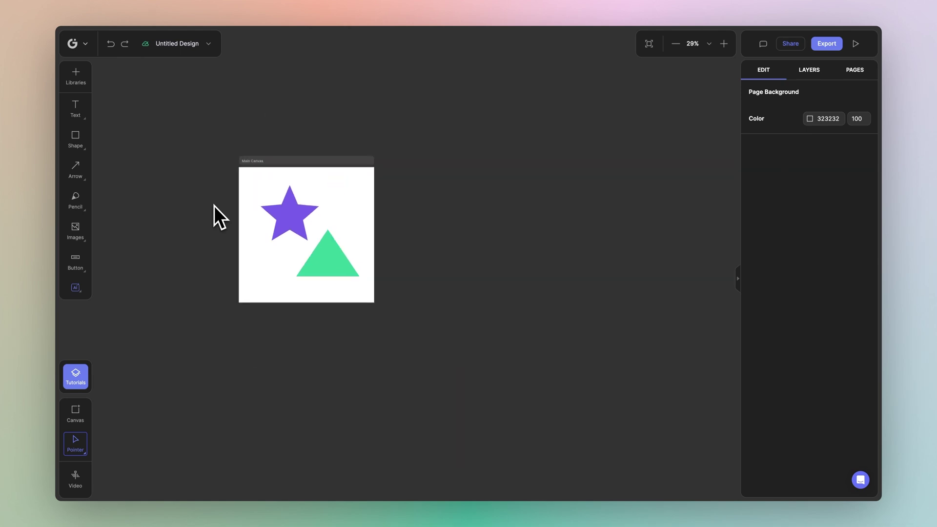
{"action": "scroll", "coordinate": [214, 206], "scroll_direction": "up", "scroll_amount": 3}
{"action": "scroll", "coordinate": [214, 205], "scroll_direction": "down", "scroll_amount": 1}
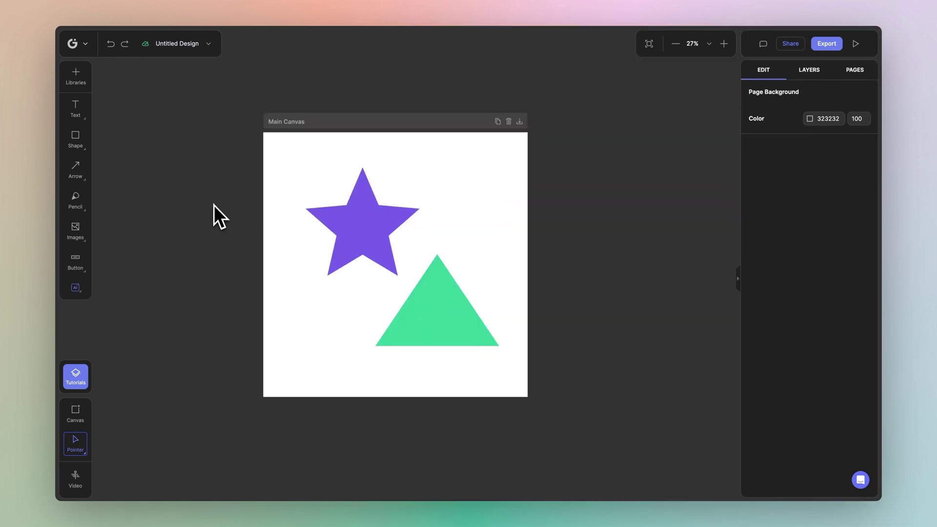
{"action": "scroll", "coordinate": [213, 204], "scroll_direction": "down", "scroll_amount": 4}
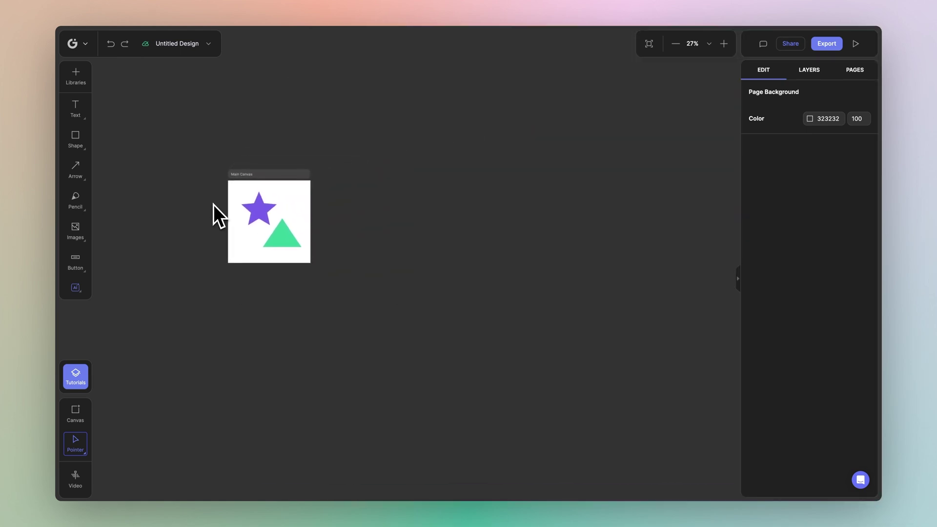
{"action": "scroll", "coordinate": [213, 204], "scroll_direction": "up", "scroll_amount": 5}
{"action": "scroll", "coordinate": [212, 203], "scroll_direction": "down", "scroll_amount": 3}
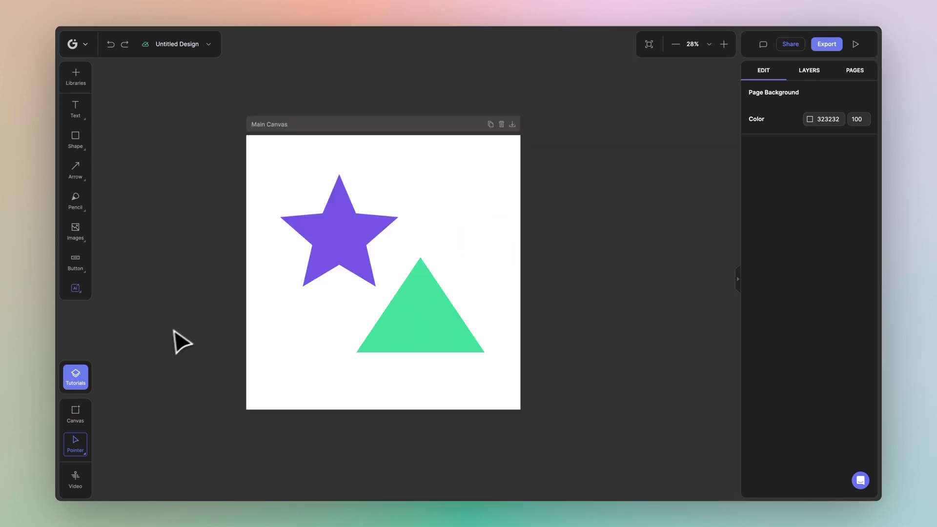
- Duplicate the Main Canvas and delete the copy
{"action": "left_click", "coordinate": [410, 125]}
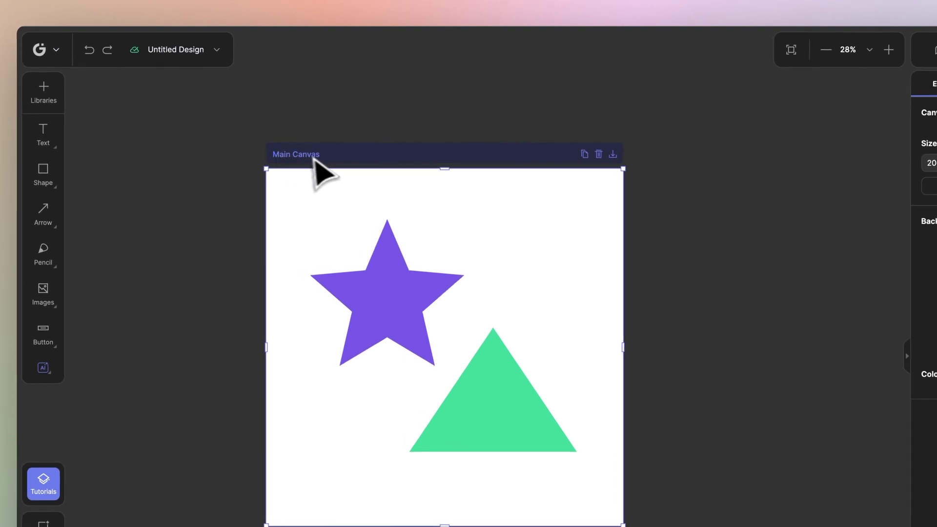
{"action": "left_click", "coordinate": [584, 154]}
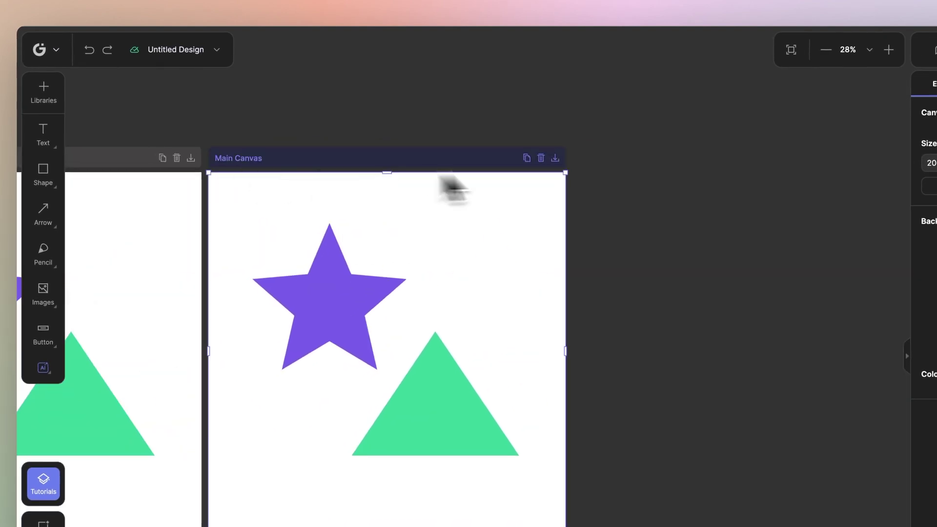
{"action": "left_click", "coordinate": [541, 157]}
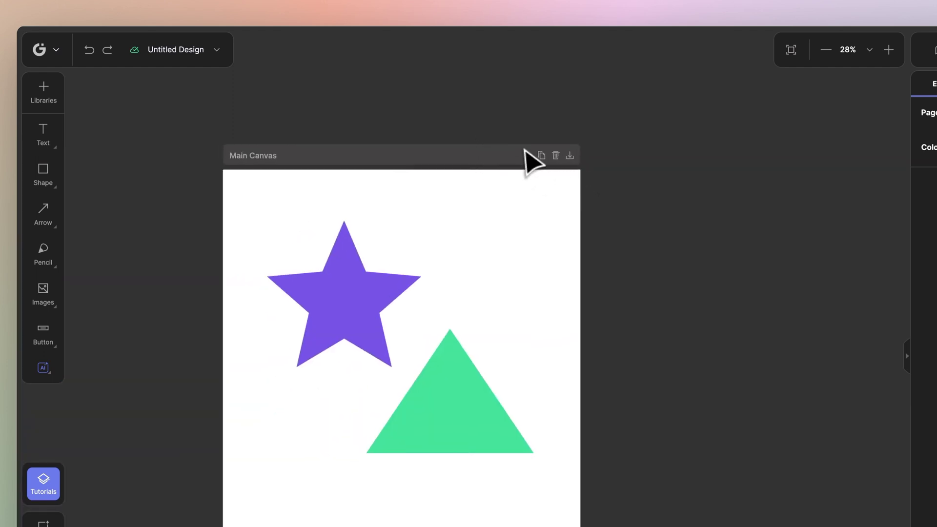
- Review the Main Canvas's download options from the canvas and from the general export, close them and deselect the canvas
{"action": "left_click", "coordinate": [569, 155]}
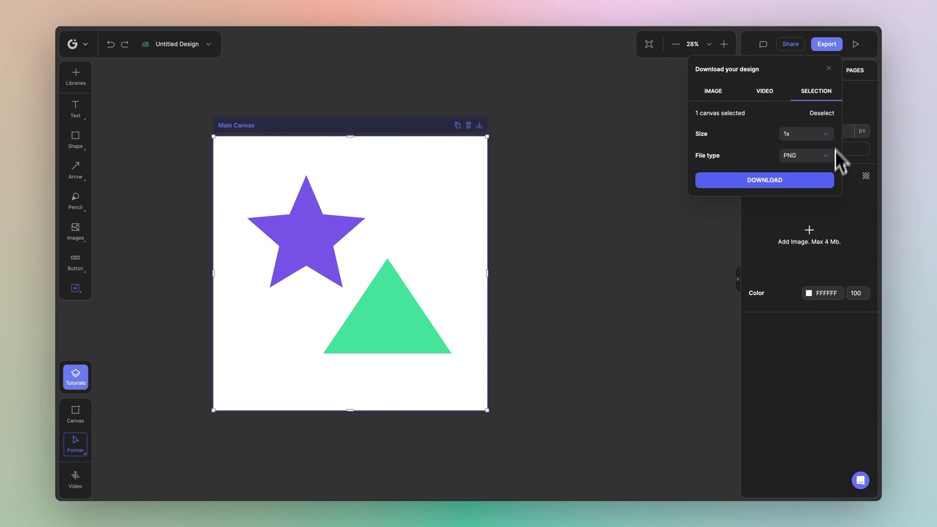
{"action": "left_click", "coordinate": [565, 133]}
{"action": "left_click", "coordinate": [429, 128]}
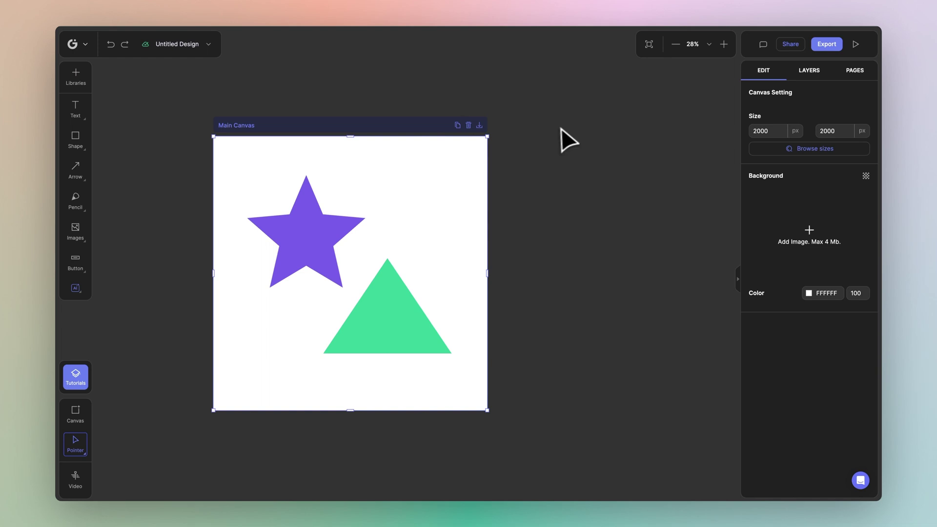
{"action": "left_click", "coordinate": [836, 45]}
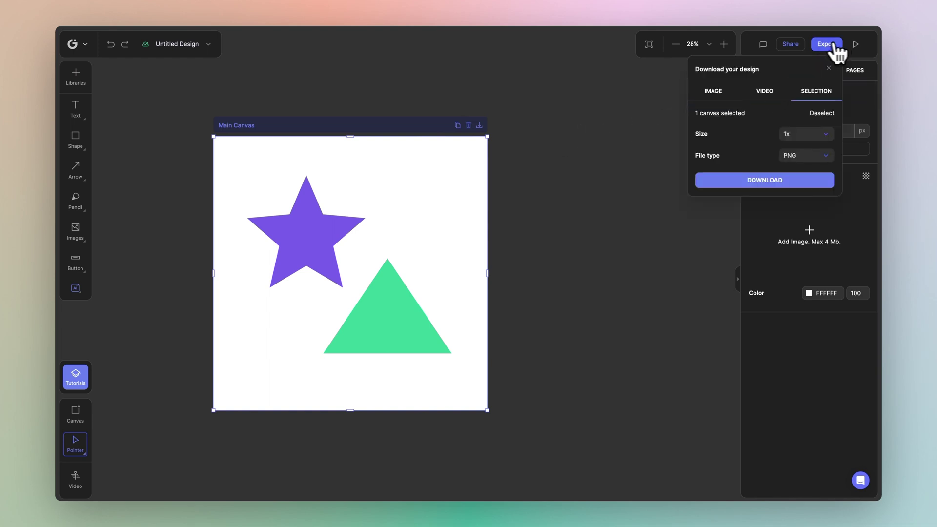
{"action": "left_click", "coordinate": [597, 115]}
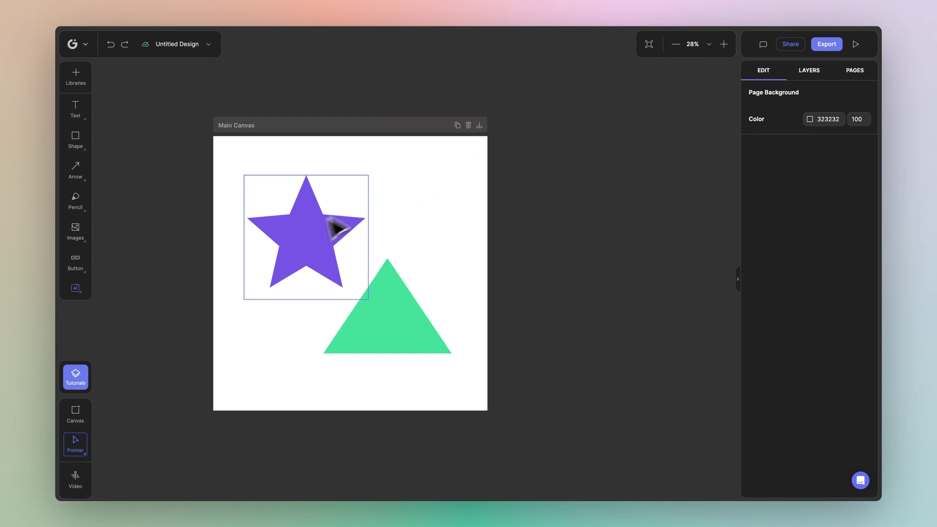
- Move the star off the Main Canvas onto the empty page area and show the layer list
{"action": "left_click", "coordinate": [287, 237]}
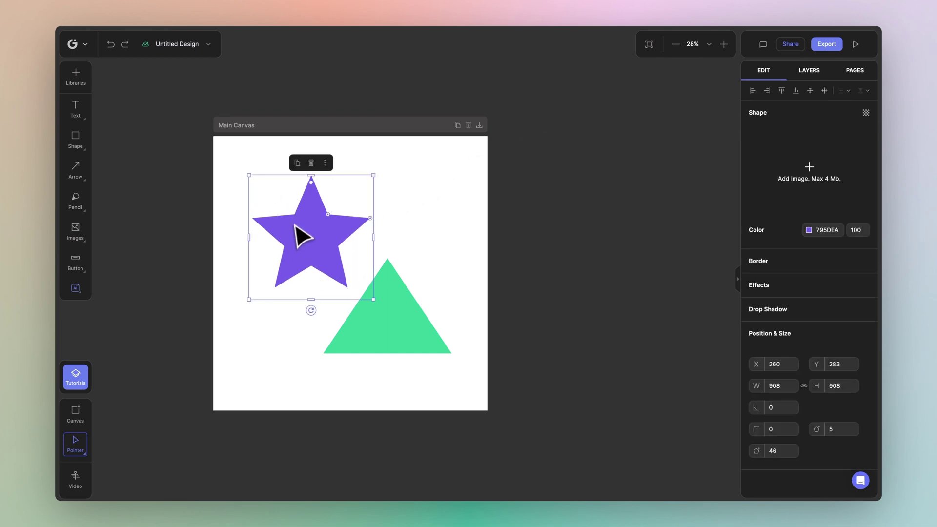
{"action": "left_click_drag", "start_coordinate": [299, 234], "coordinate": [518, 250]}
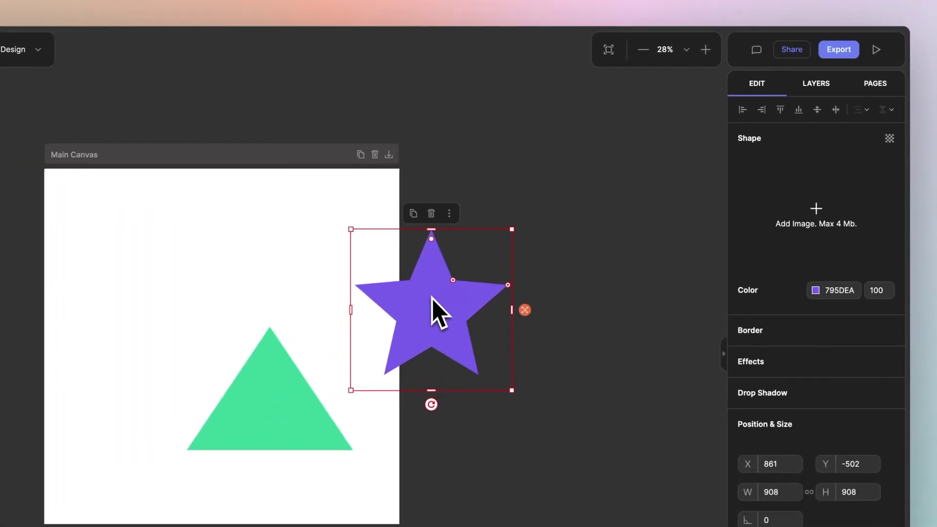
{"action": "left_click", "coordinate": [824, 86]}
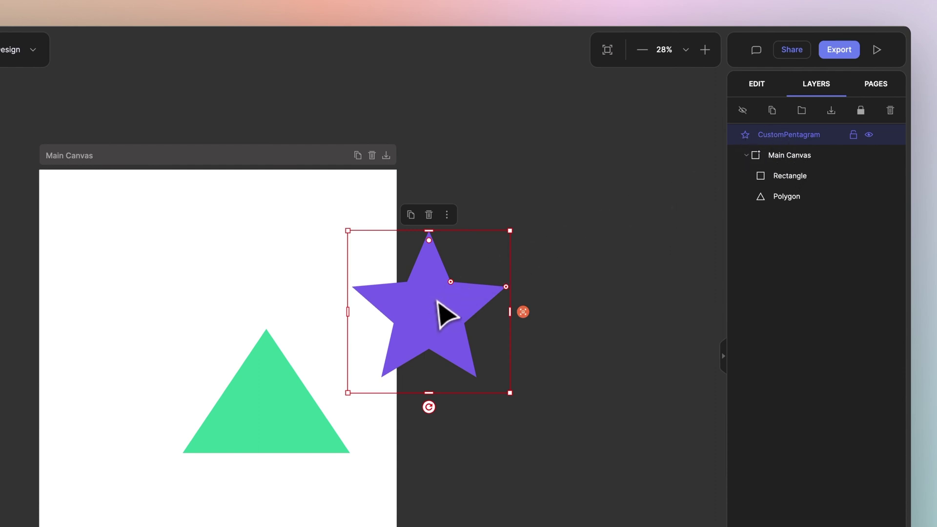
- Move the star in and out of the Main Canvas, finally placing it inside, up and left of the triangle
{"action": "left_click_drag", "start_coordinate": [441, 312], "coordinate": [381, 314]}
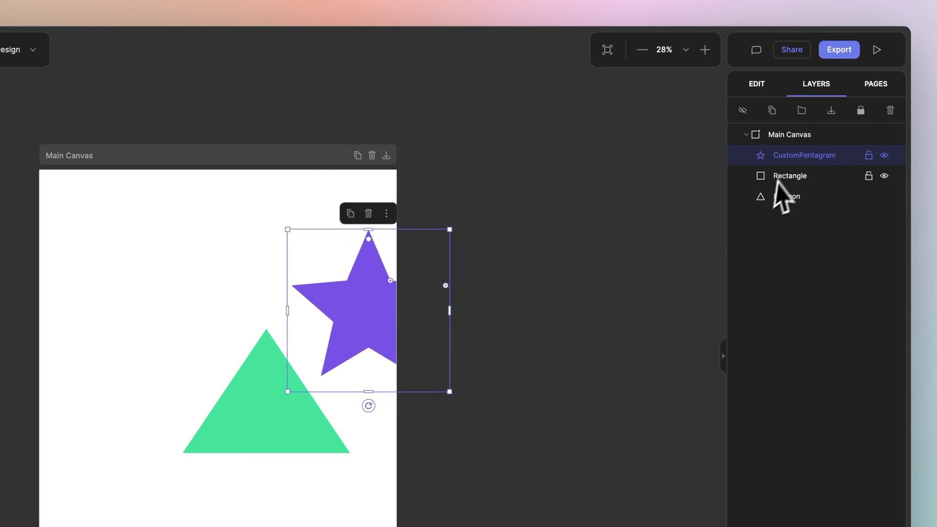
{"action": "key", "text": "ctrl+z"}
{"action": "left_click_drag", "start_coordinate": [442, 303], "coordinate": [324, 294]}
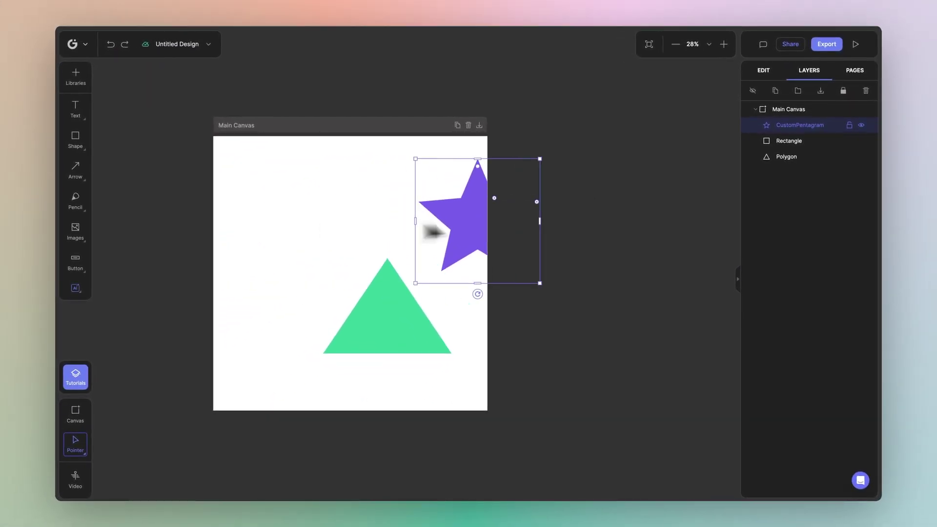
{"action": "left_click_drag", "start_coordinate": [433, 232], "coordinate": [529, 230]}
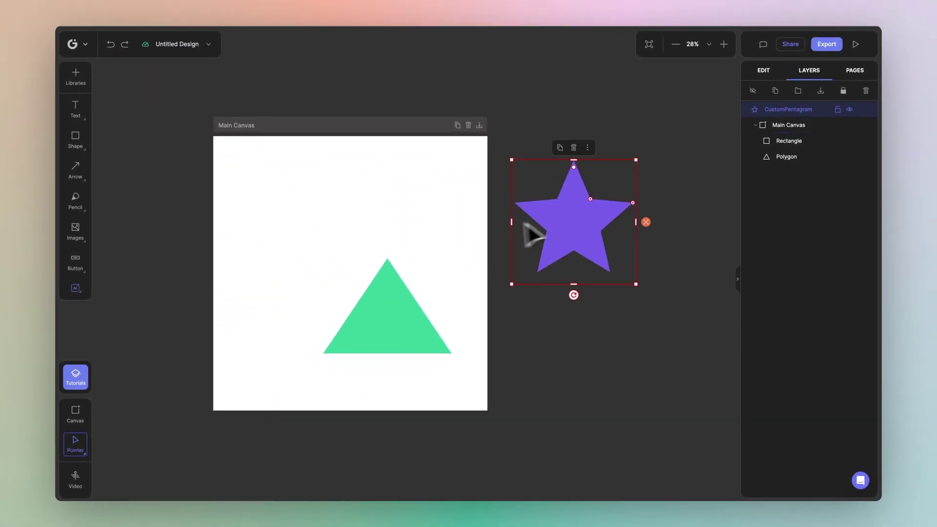
{"action": "scroll", "coordinate": [363, 234], "scroll_direction": "down", "scroll_amount": 3}
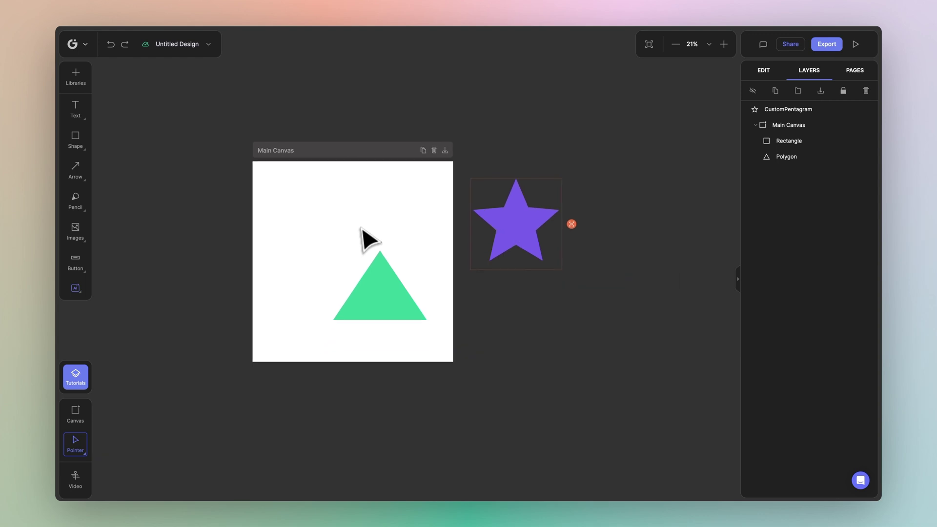
{"action": "left_click_drag", "start_coordinate": [576, 230], "coordinate": [387, 234]}
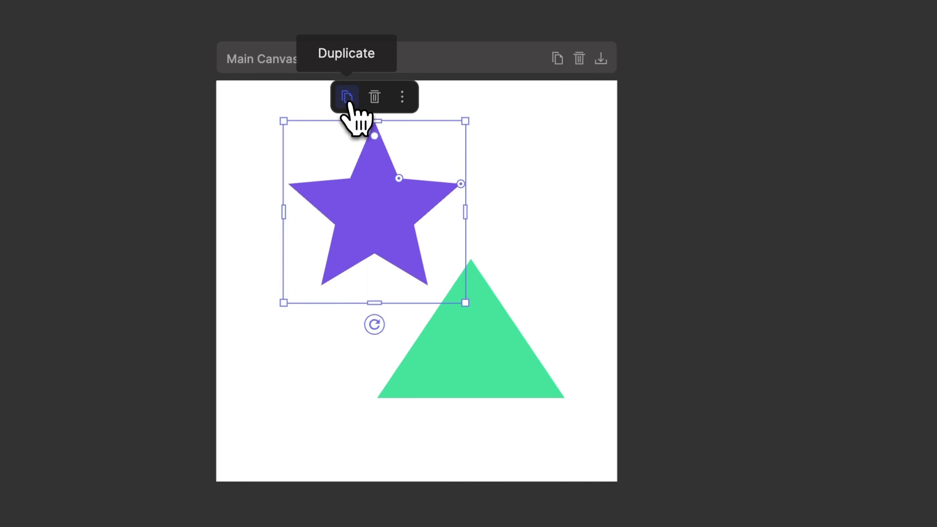
- Duplicate the star, delete the copy and reselect the original
{"action": "left_click", "coordinate": [347, 97]}
{"action": "left_click", "coordinate": [417, 133]}
{"action": "left_click", "coordinate": [367, 166]}
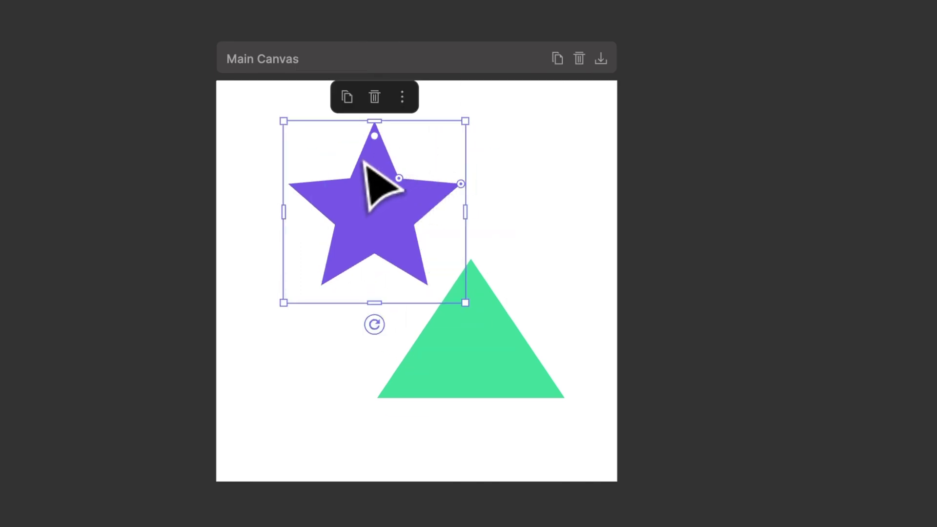
- Review the star's additional object options, including layer order, locking and visibility, and close them
{"action": "left_click", "coordinate": [402, 97]}
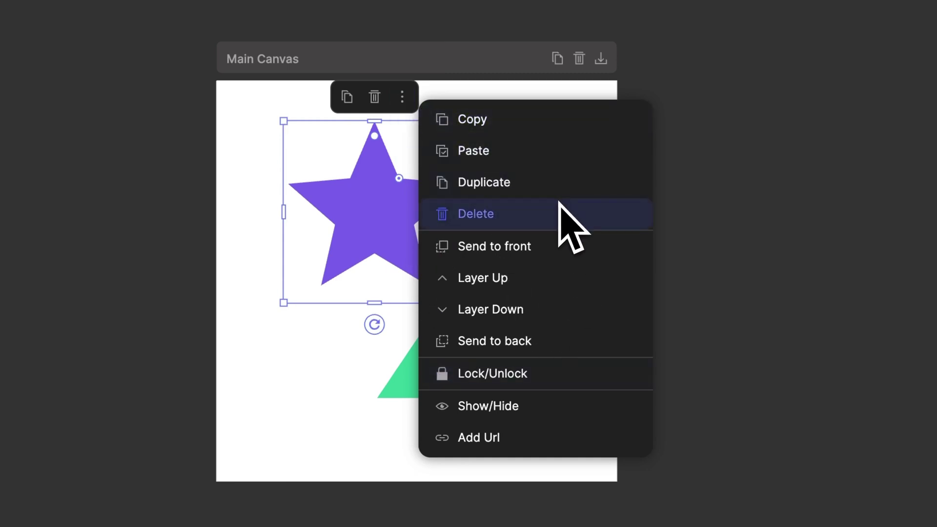
{"action": "right_click", "coordinate": [377, 207]}
{"action": "right_click", "coordinate": [347, 233]}
{"action": "right_click", "coordinate": [318, 205]}
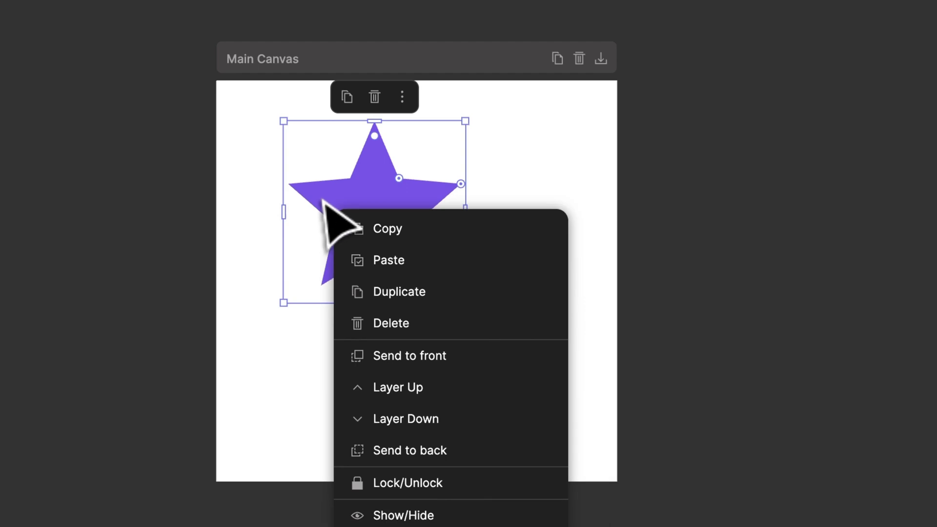
{"action": "right_click", "coordinate": [454, 194]}
{"action": "left_click", "coordinate": [543, 225]}
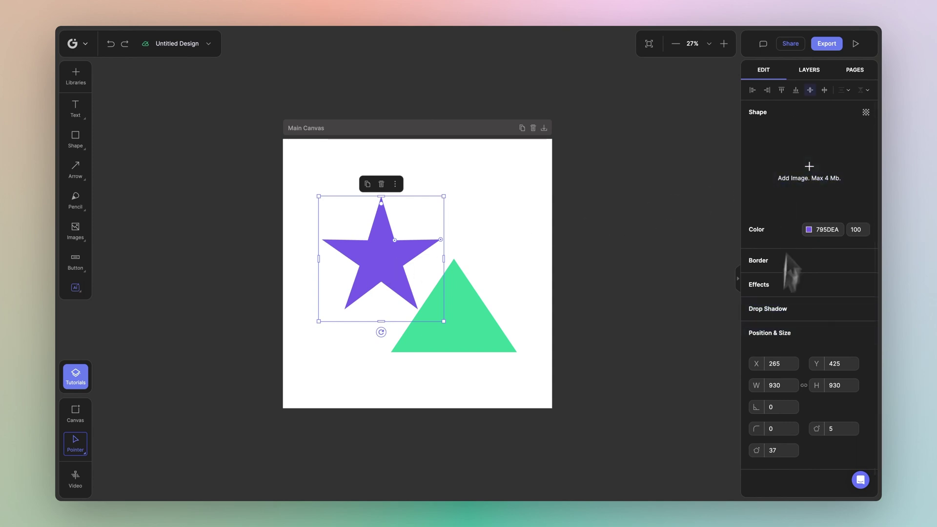
- Try out the star's transparency setting and leave it at 100
{"action": "left_click", "coordinate": [865, 112]}
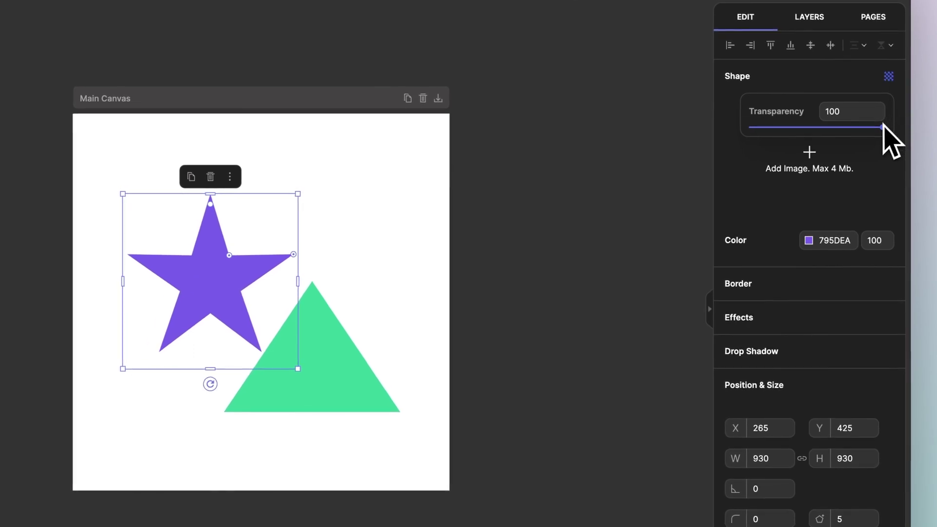
{"action": "left_click_drag", "start_coordinate": [883, 126], "coordinate": [903, 126]}
{"action": "left_click", "coordinate": [848, 90]}
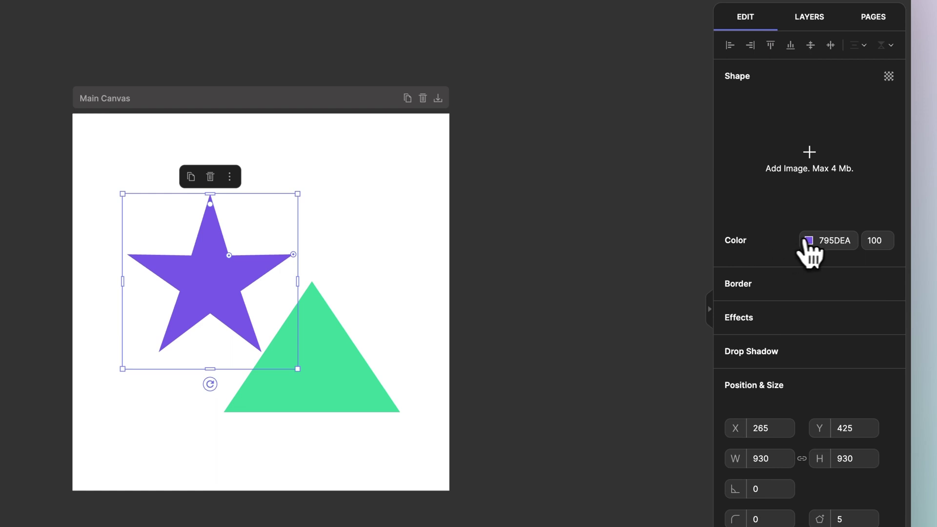
- Turn on a gradient for the star's fill and change its type to Linear
{"action": "left_click", "coordinate": [809, 240]}
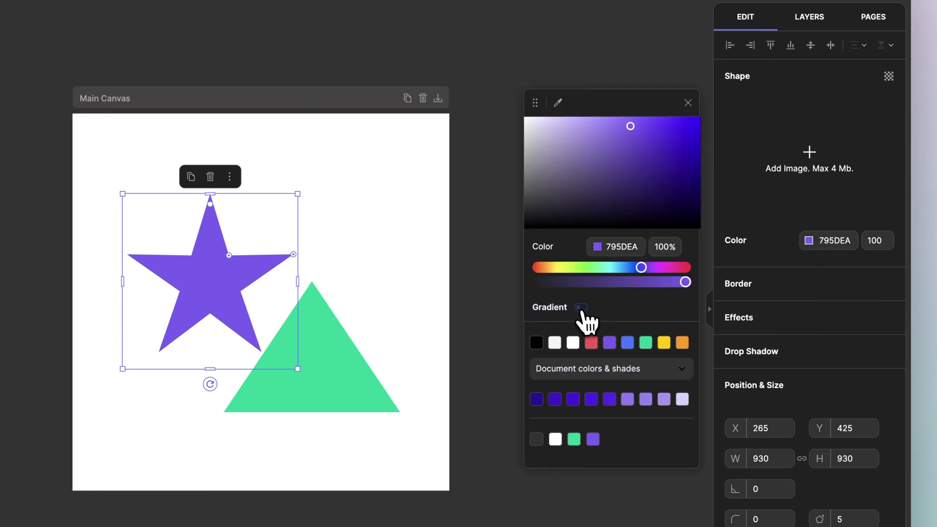
{"action": "left_click", "coordinate": [581, 308]}
{"action": "left_click", "coordinate": [684, 308]}
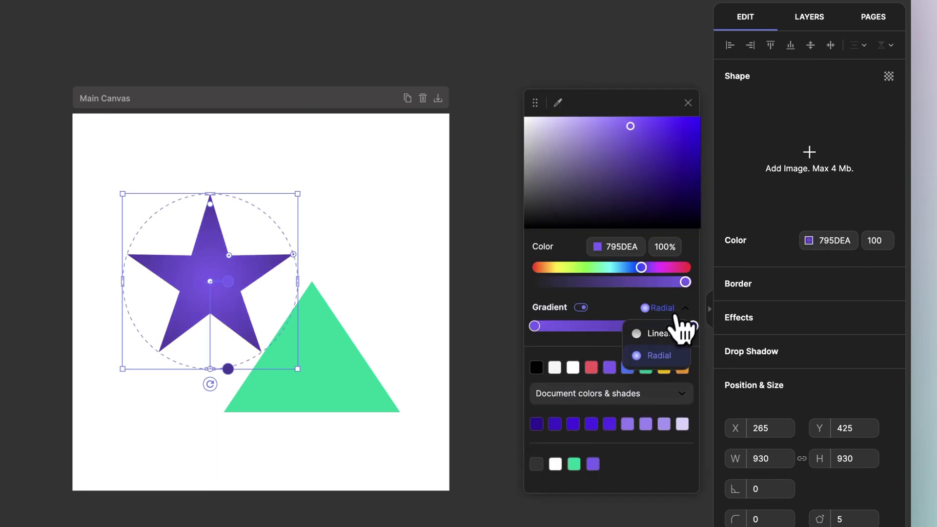
{"action": "left_click", "coordinate": [671, 334]}
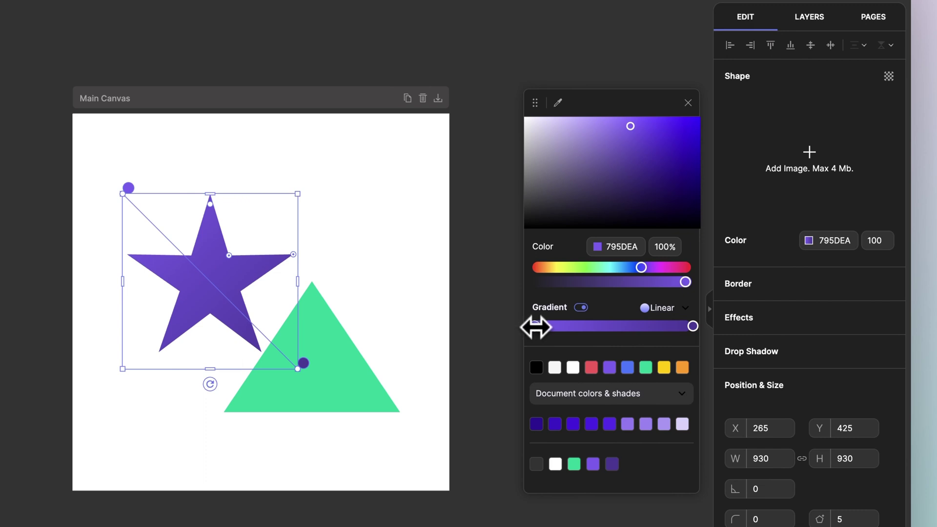
- Color the star's gradient from blue to green 38D29A, steer its end toward the lower-left point and close the color settings
{"action": "left_click", "coordinate": [628, 368]}
{"action": "left_click", "coordinate": [690, 326]}
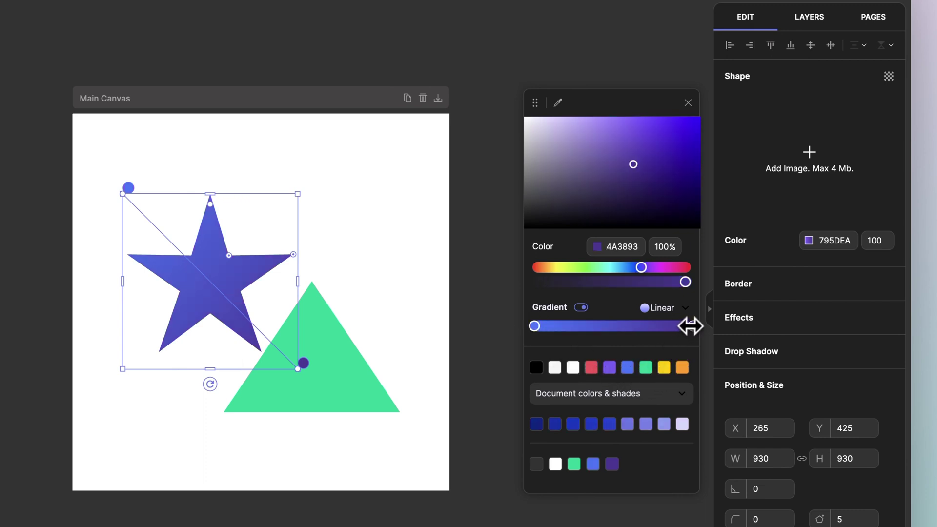
{"action": "left_click", "coordinate": [646, 367]}
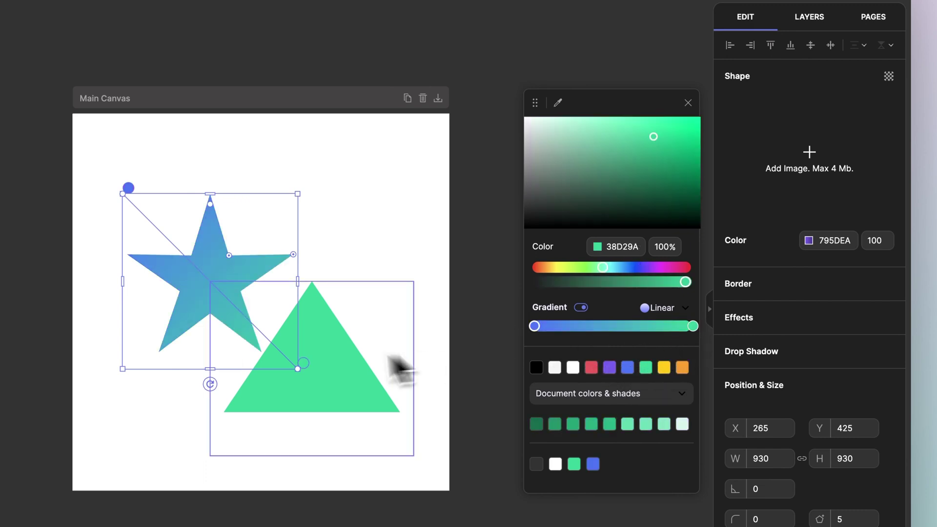
{"action": "left_click_drag", "start_coordinate": [303, 363], "coordinate": [193, 342]}
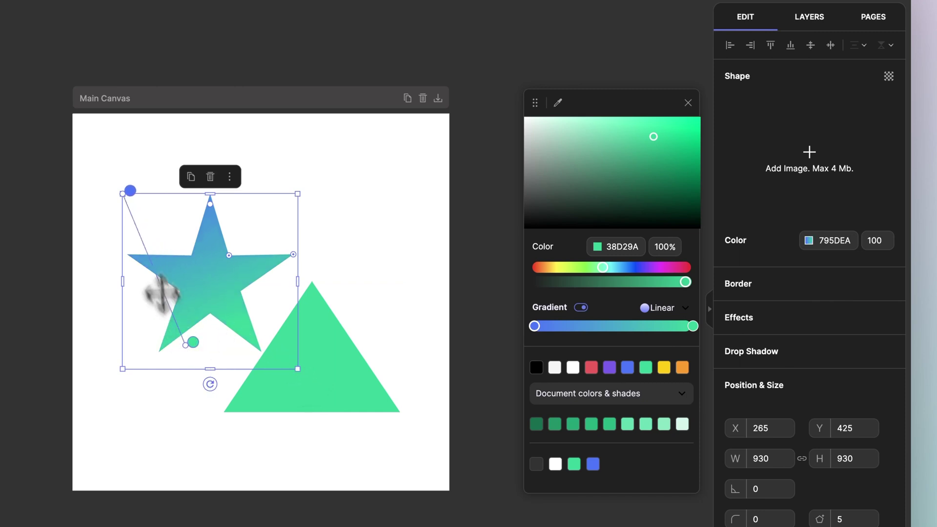
{"action": "key", "text": "Escape"}
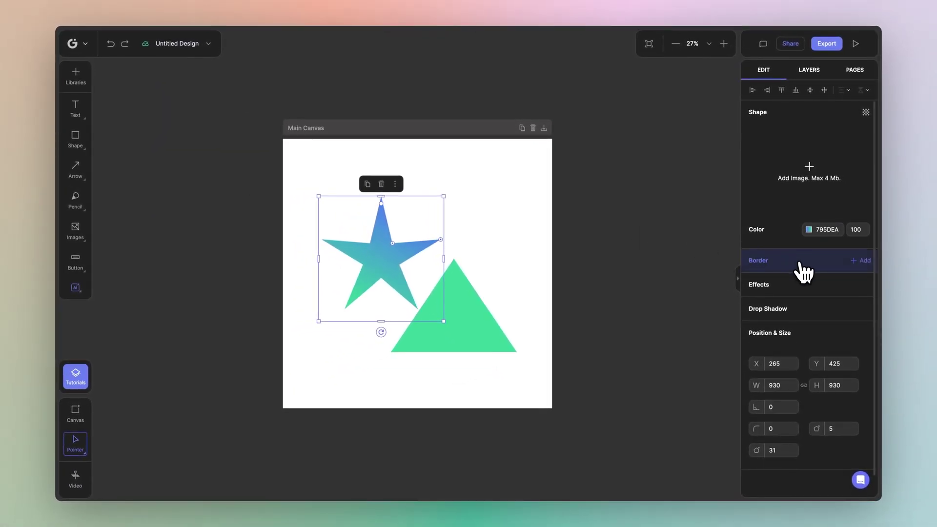
- Add a border to the star and set its thickness to 19
{"action": "left_click", "coordinate": [802, 269]}
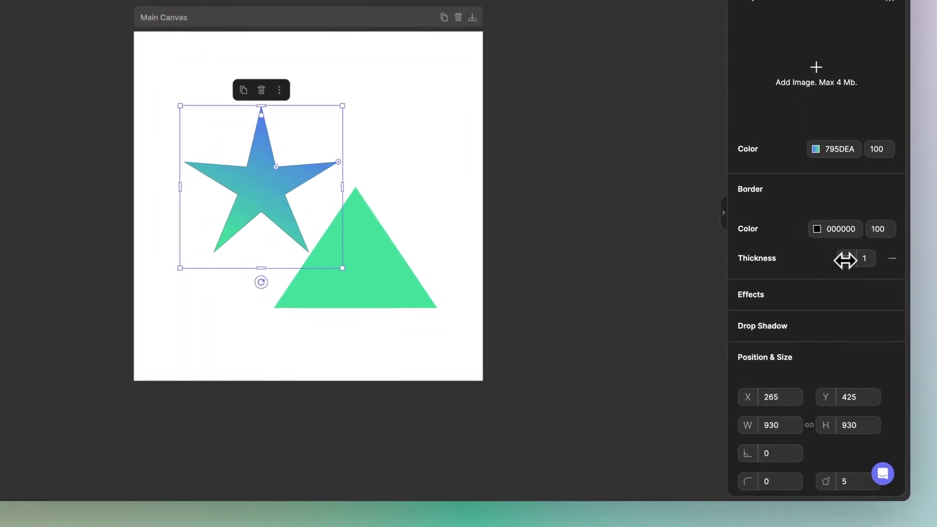
{"action": "mouse_move", "coordinate": [832, 316]}
{"action": "left_mouse_down"}
{"action": "mouse_move", "coordinate": [874, 321]}
{"action": "mouse_move", "coordinate": [838, 314]}
{"action": "left_mouse_up"}
{"action": "left_click_drag", "start_coordinate": [854, 259], "coordinate": [934, 249]}
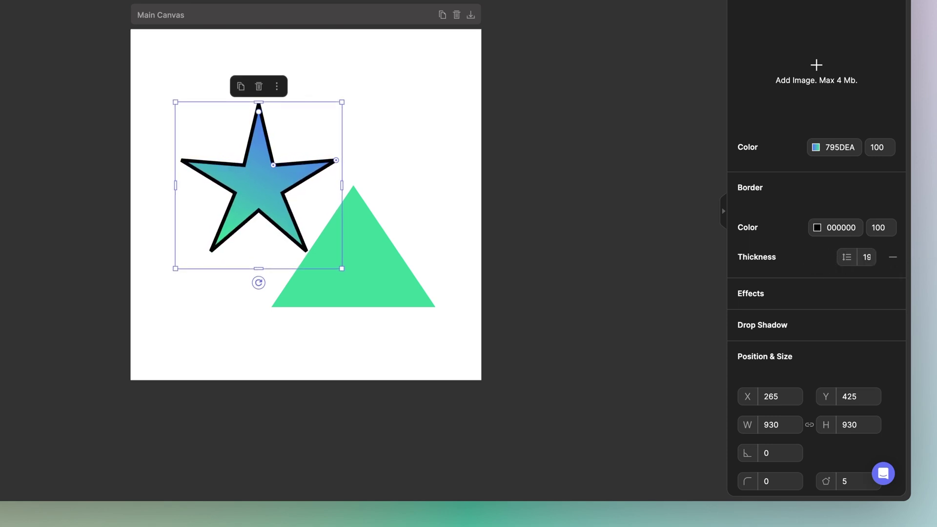
- Set the star's position to X 354, Y 351, its size to 1003 by 1003, rotation to 5 and corner radius to 39
{"action": "scroll", "coordinate": [770, 387], "scroll_direction": "down", "scroll_amount": 1}
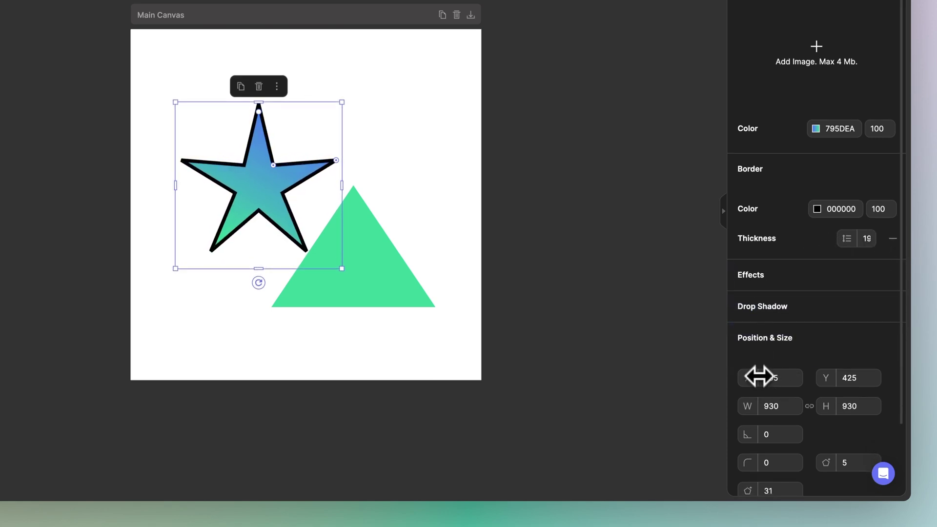
{"action": "left_click_drag", "start_coordinate": [757, 377], "coordinate": [786, 411]}
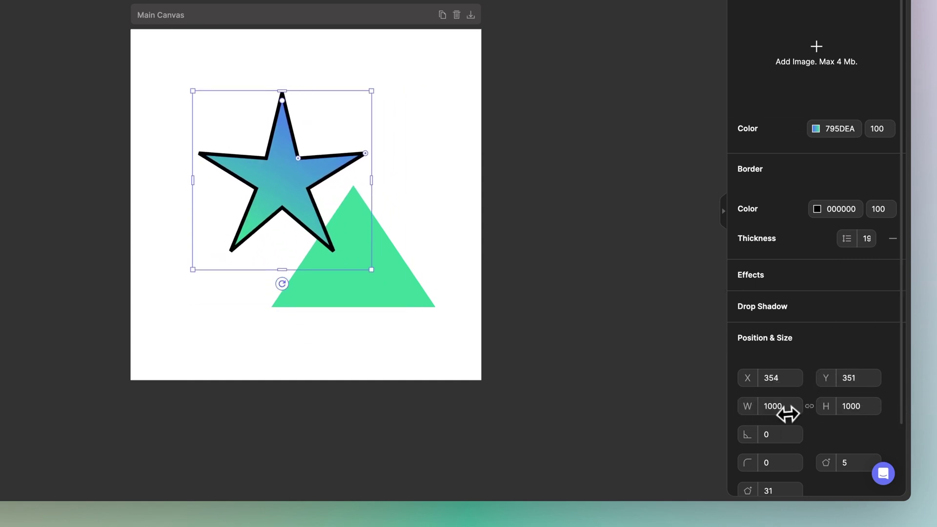
{"action": "scroll", "coordinate": [814, 410], "scroll_direction": "down", "scroll_amount": 3}
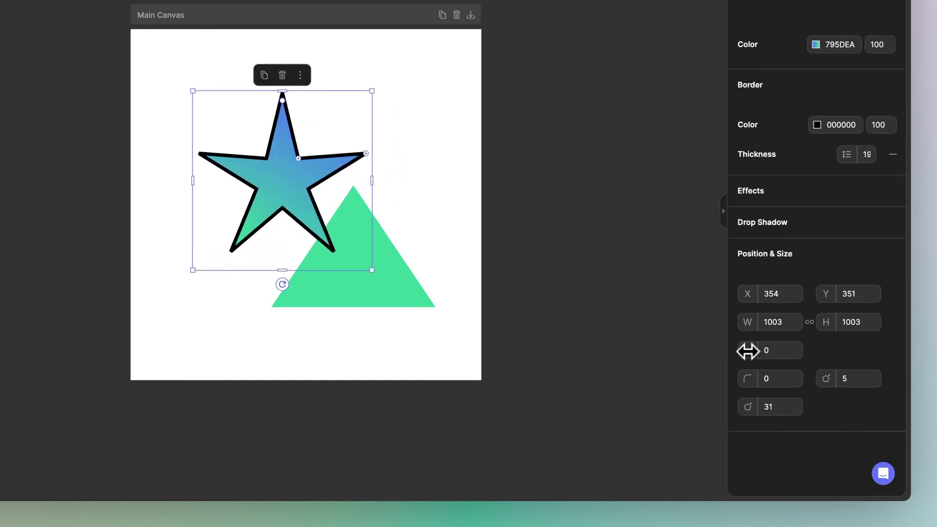
{"action": "mouse_move", "coordinate": [746, 349]}
{"action": "left_mouse_down"}
{"action": "mouse_move", "coordinate": [763, 351]}
{"action": "mouse_move", "coordinate": [752, 354]}
{"action": "left_mouse_up"}
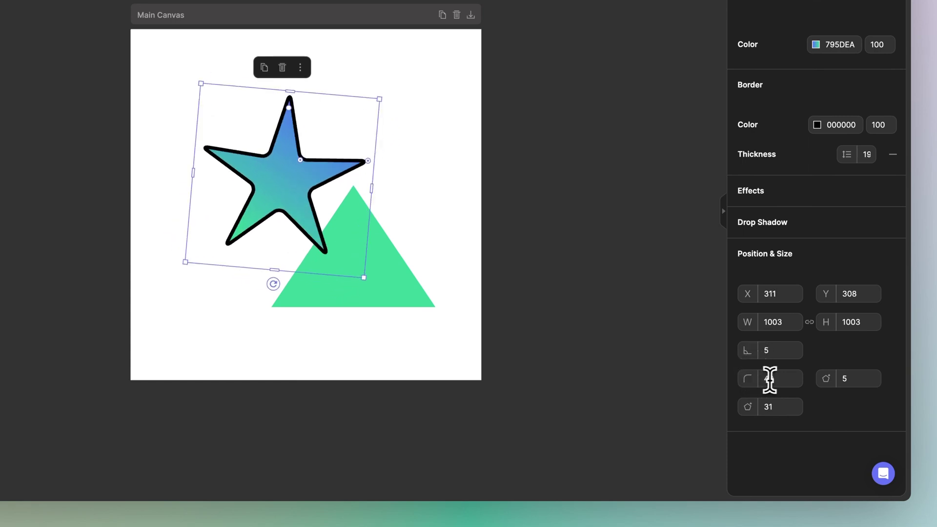
- Give the star 12 points and a larger inner radius, deselect it and select it again
{"action": "mouse_move", "coordinate": [825, 378]}
{"action": "left_mouse_down"}
{"action": "mouse_move", "coordinate": [845, 378]}
{"action": "mouse_move", "coordinate": [832, 380]}
{"action": "left_mouse_up"}
{"action": "left_click_drag", "start_coordinate": [762, 401], "coordinate": [771, 405]}
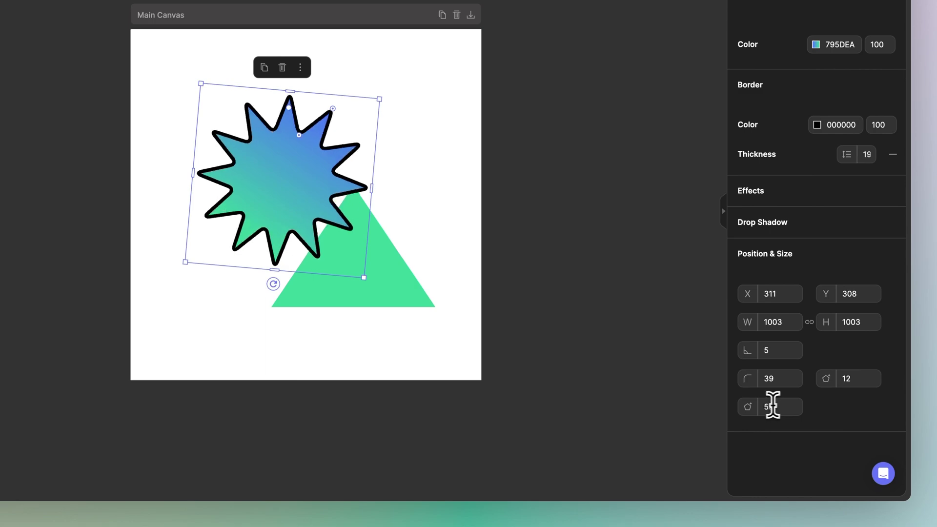
{"action": "left_click", "coordinate": [421, 148]}
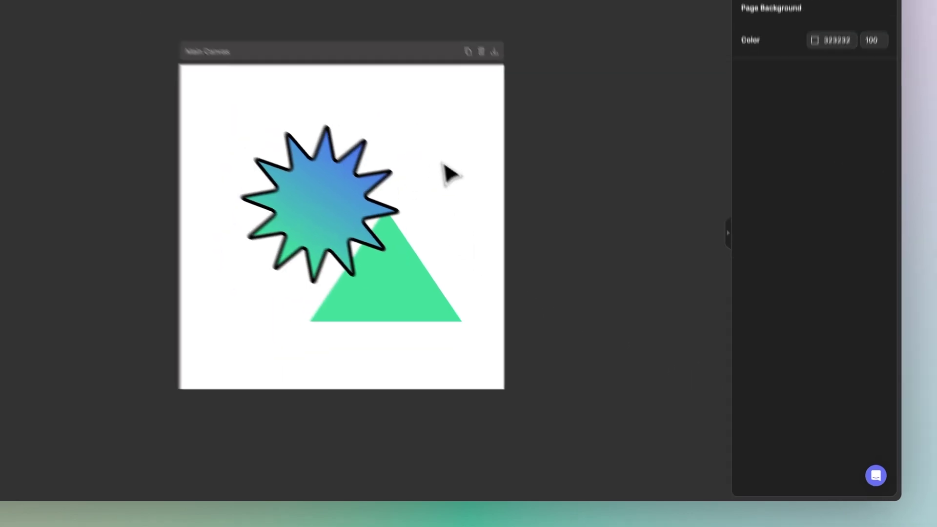
{"action": "left_click", "coordinate": [302, 179]}
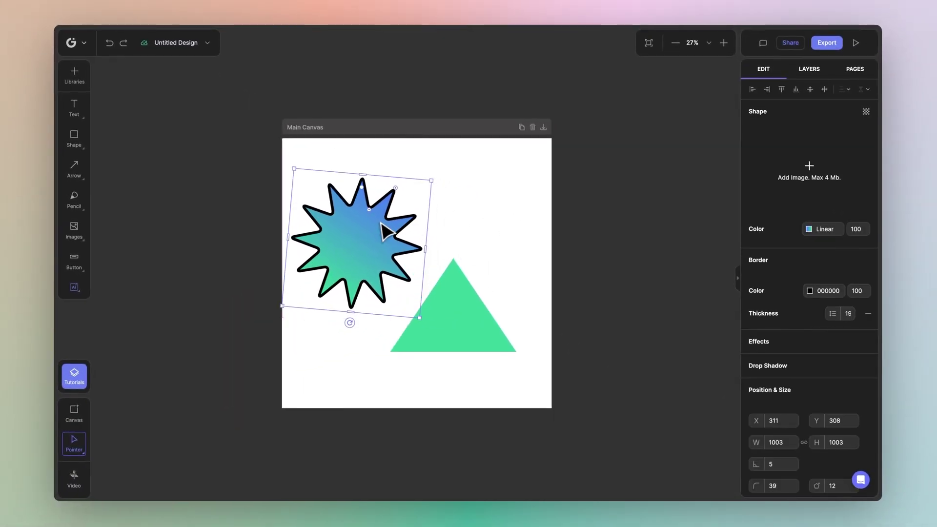